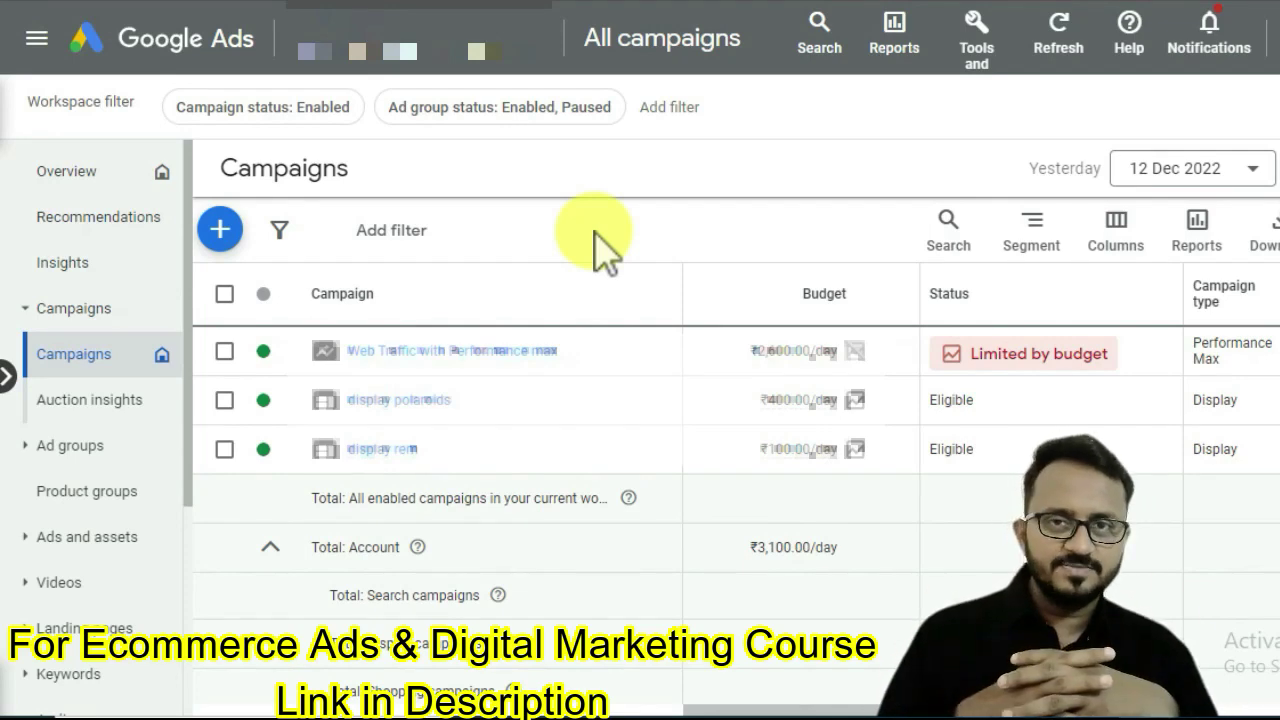
- Start a new campaign with Sales as the campaign objective
{"action": "left_click", "coordinate": [224, 238]}
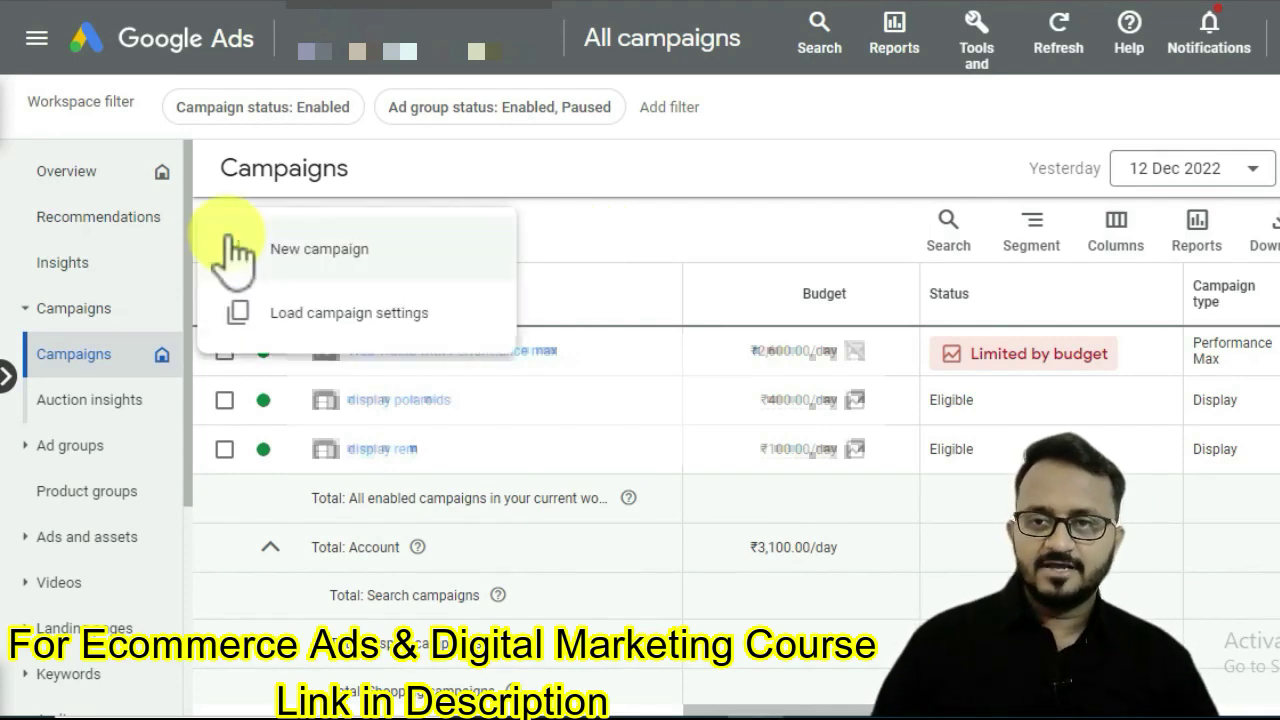
{"action": "left_click", "coordinate": [229, 248]}
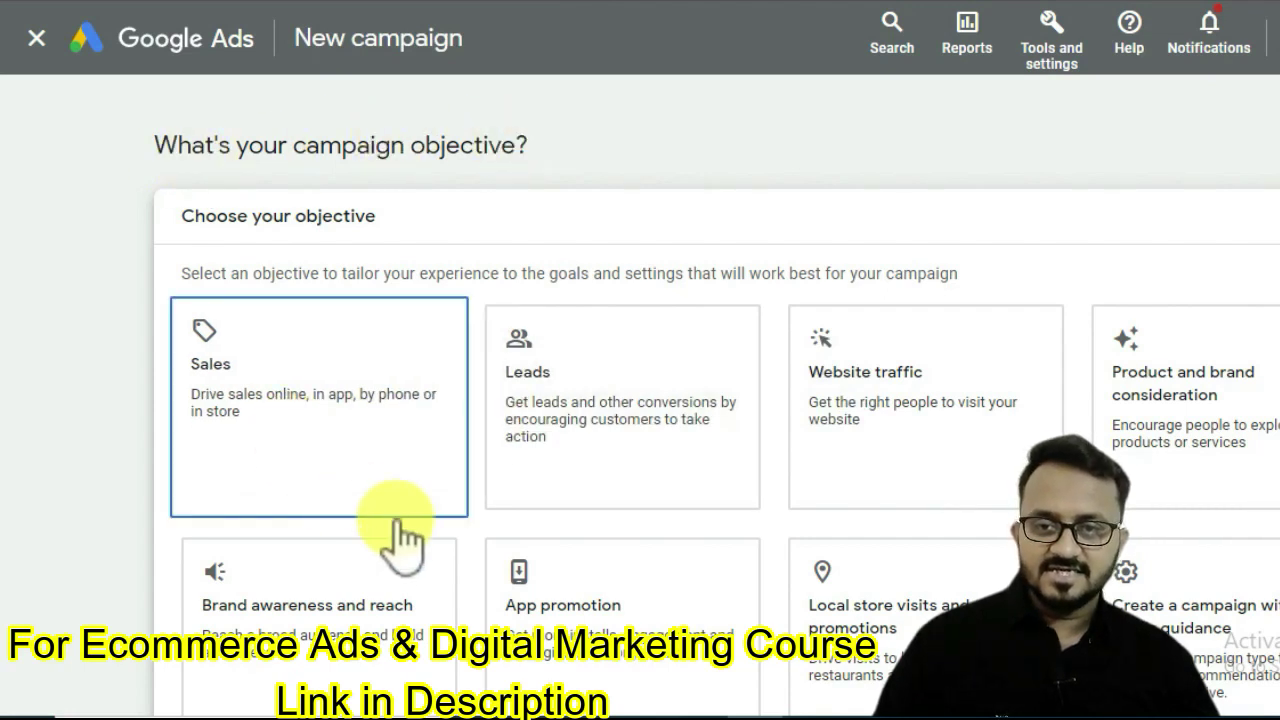
{"action": "left_click", "coordinate": [605, 435]}
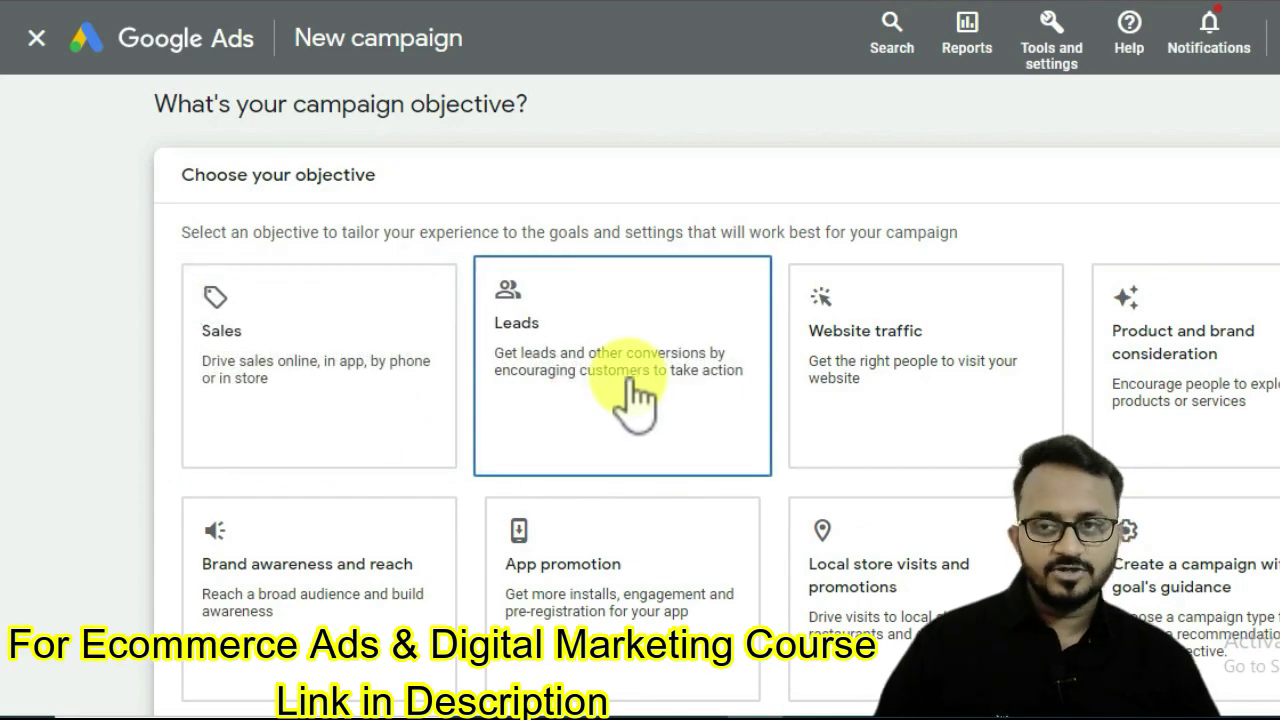
{"action": "left_click", "coordinate": [257, 425]}
{"action": "scroll", "coordinate": [255, 465], "scroll_direction": "down", "scroll_amount": 5}
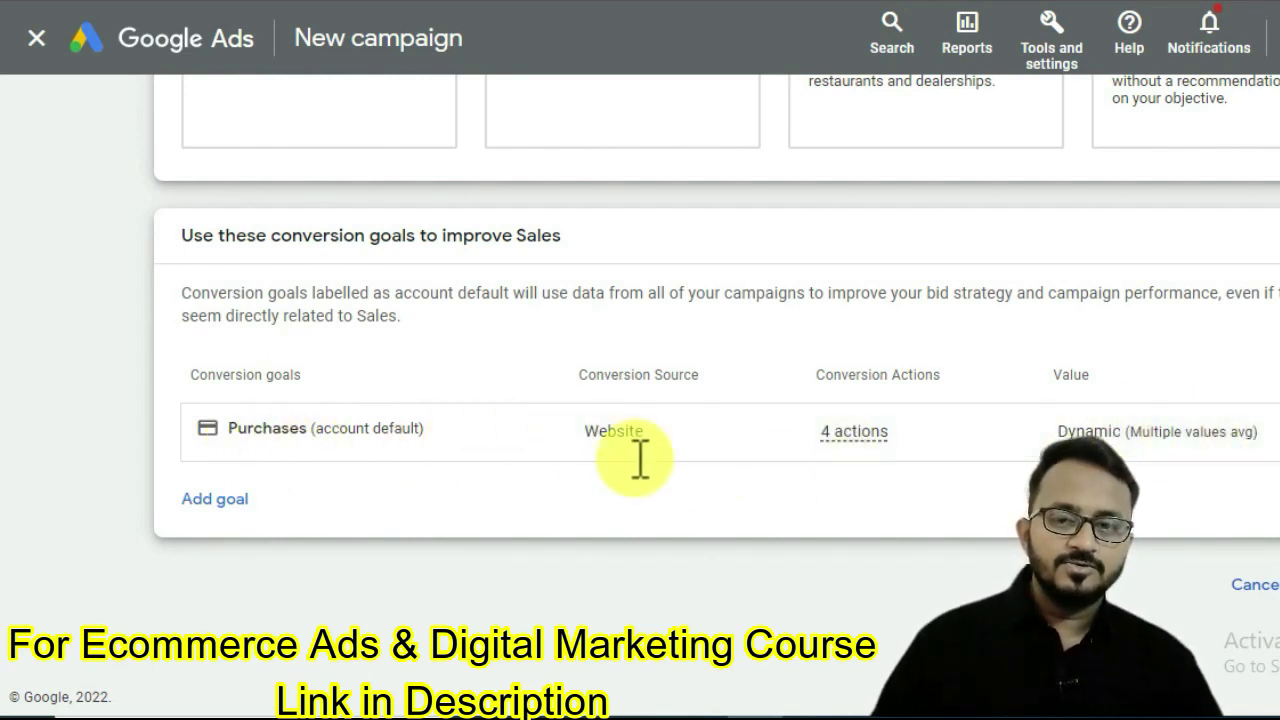
- Keep Purchases as the only conversion goal and choose Performance Max as the campaign type
{"action": "left_click", "coordinate": [236, 508]}
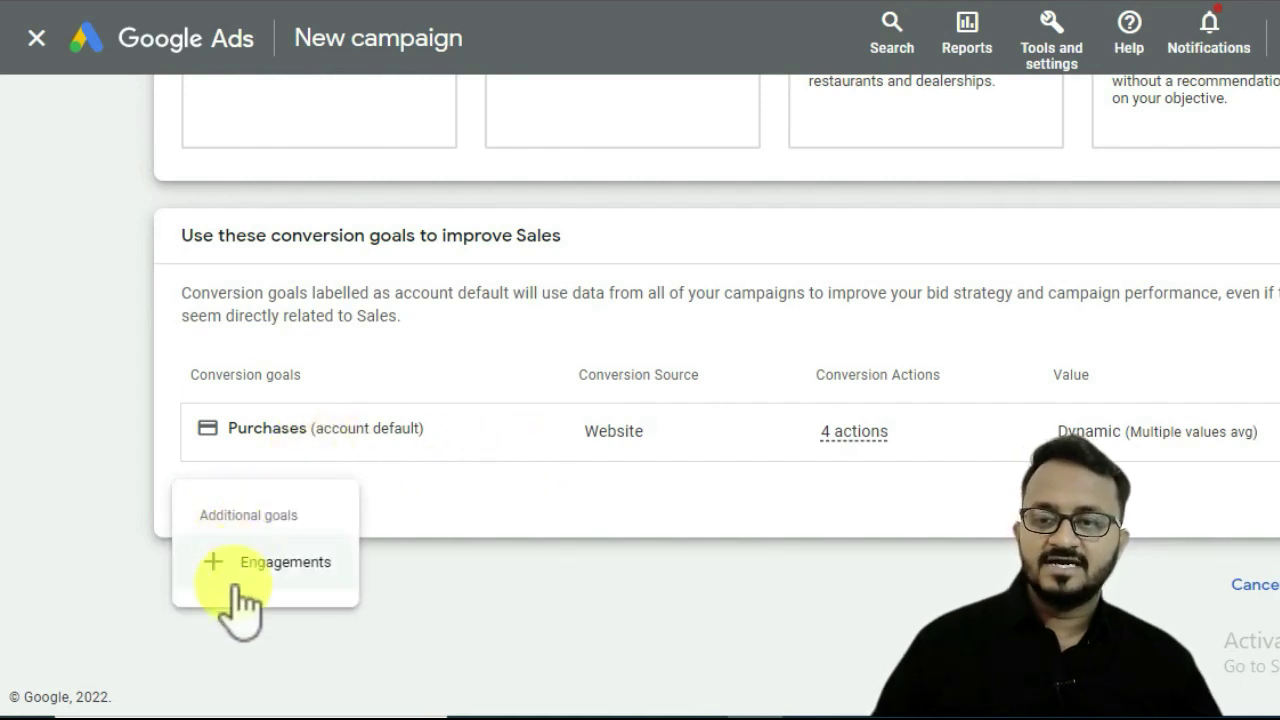
{"action": "left_click", "coordinate": [360, 466]}
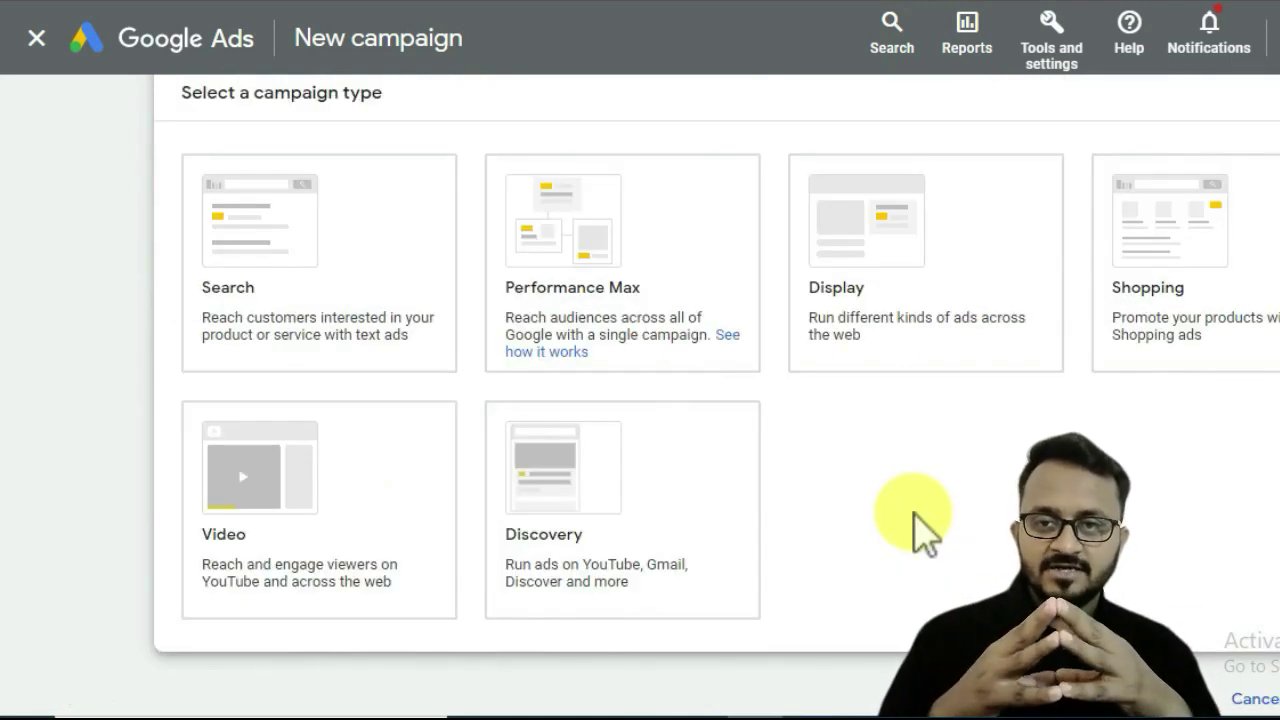
{"action": "left_click", "coordinate": [545, 300]}
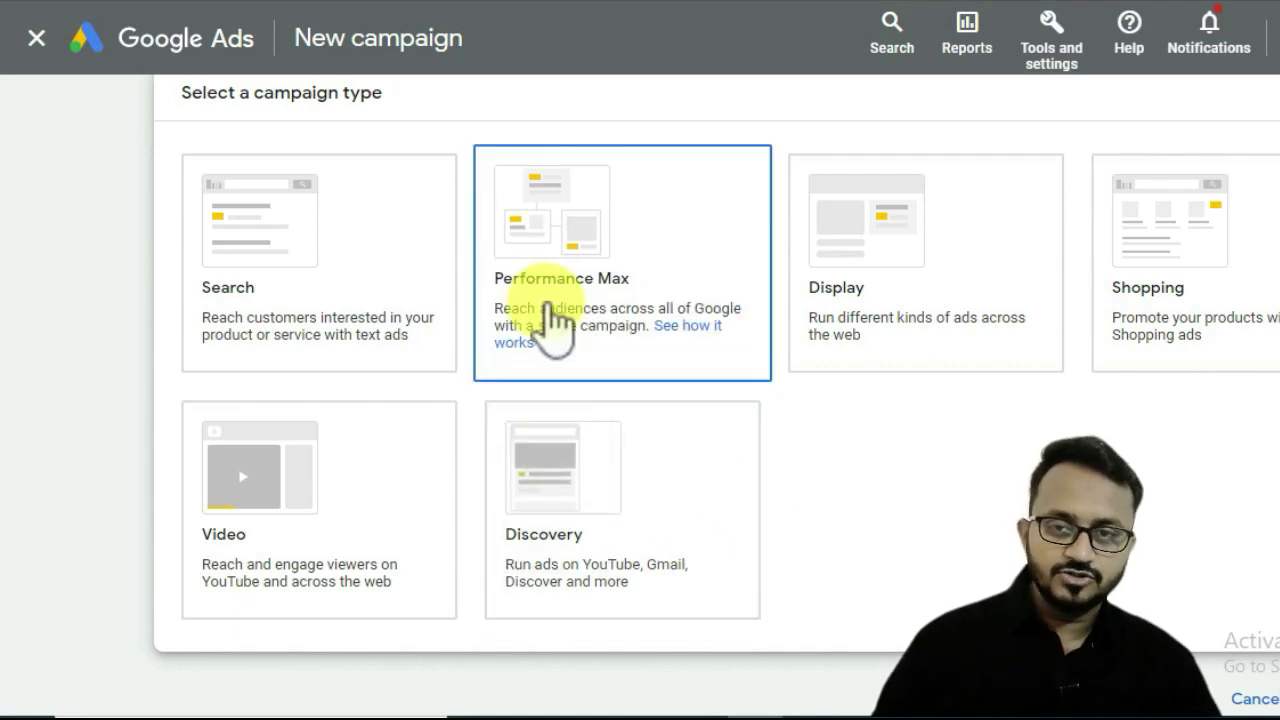
{"action": "scroll", "coordinate": [690, 225], "scroll_direction": "down", "scroll_amount": 7}
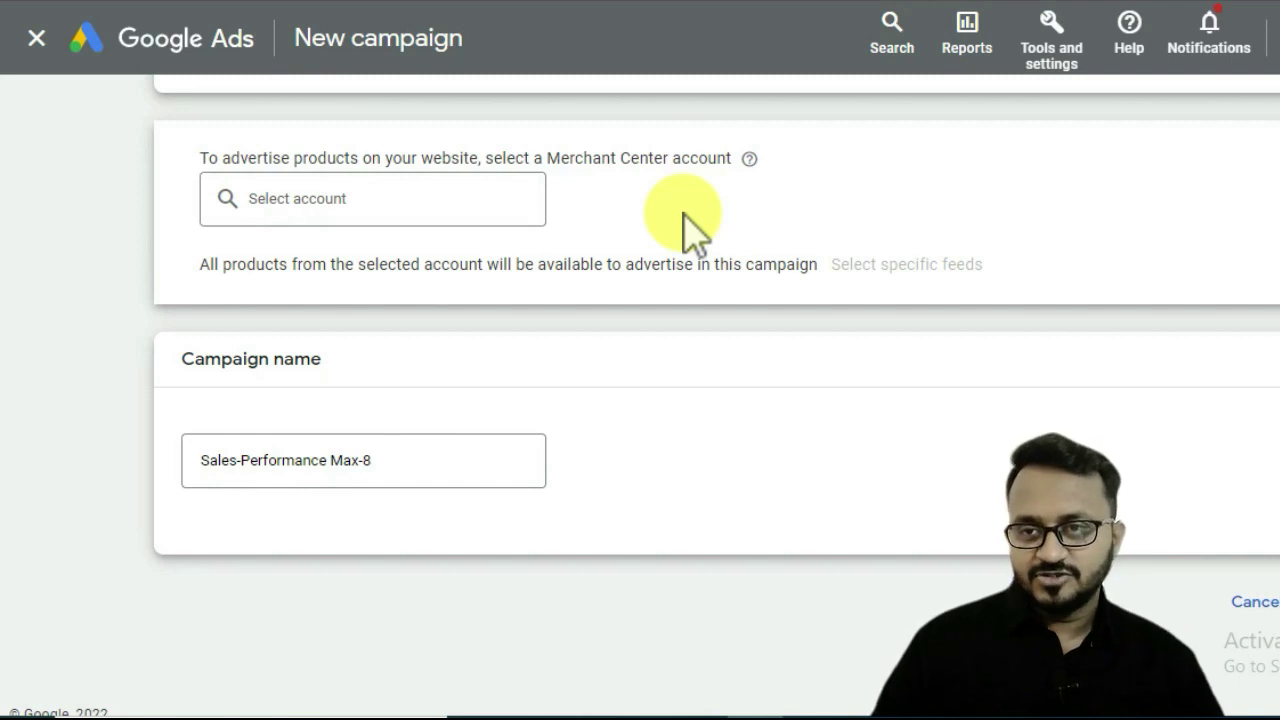
- Select the Freakykart Merchant Center account for the campaign and name the campaign test
{"action": "left_click", "coordinate": [288, 212]}
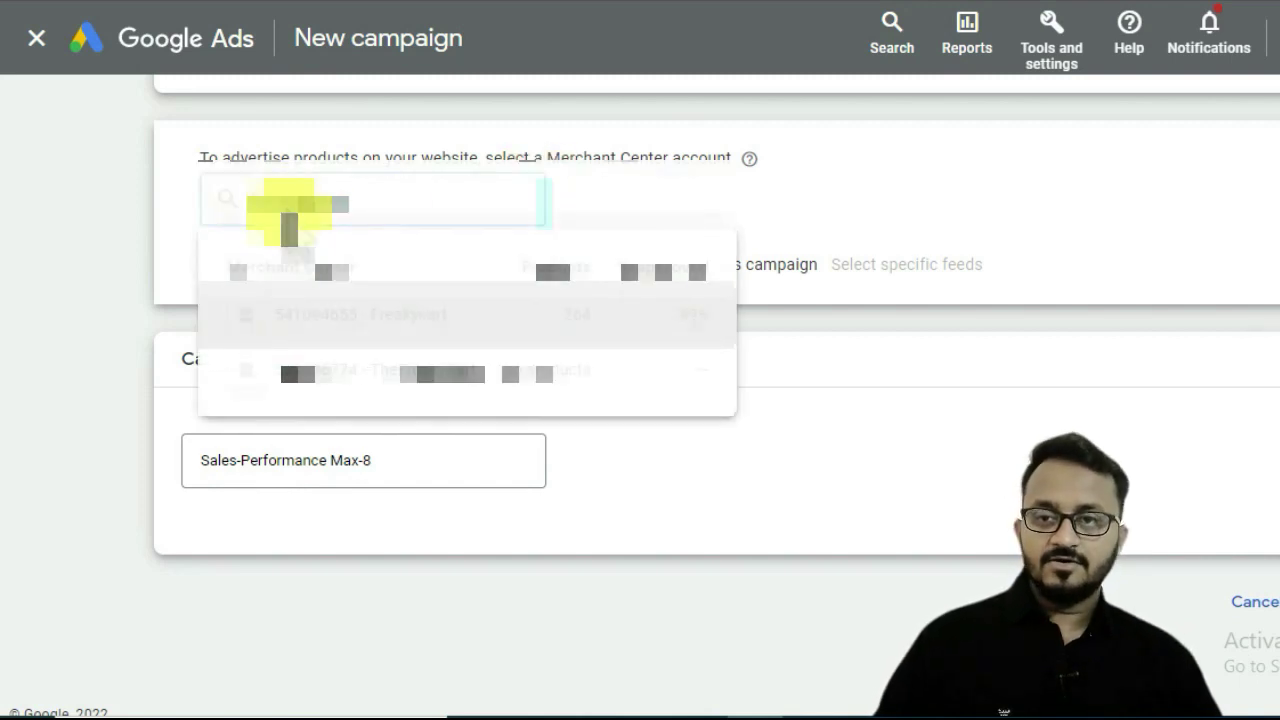
{"action": "left_click", "coordinate": [315, 372]}
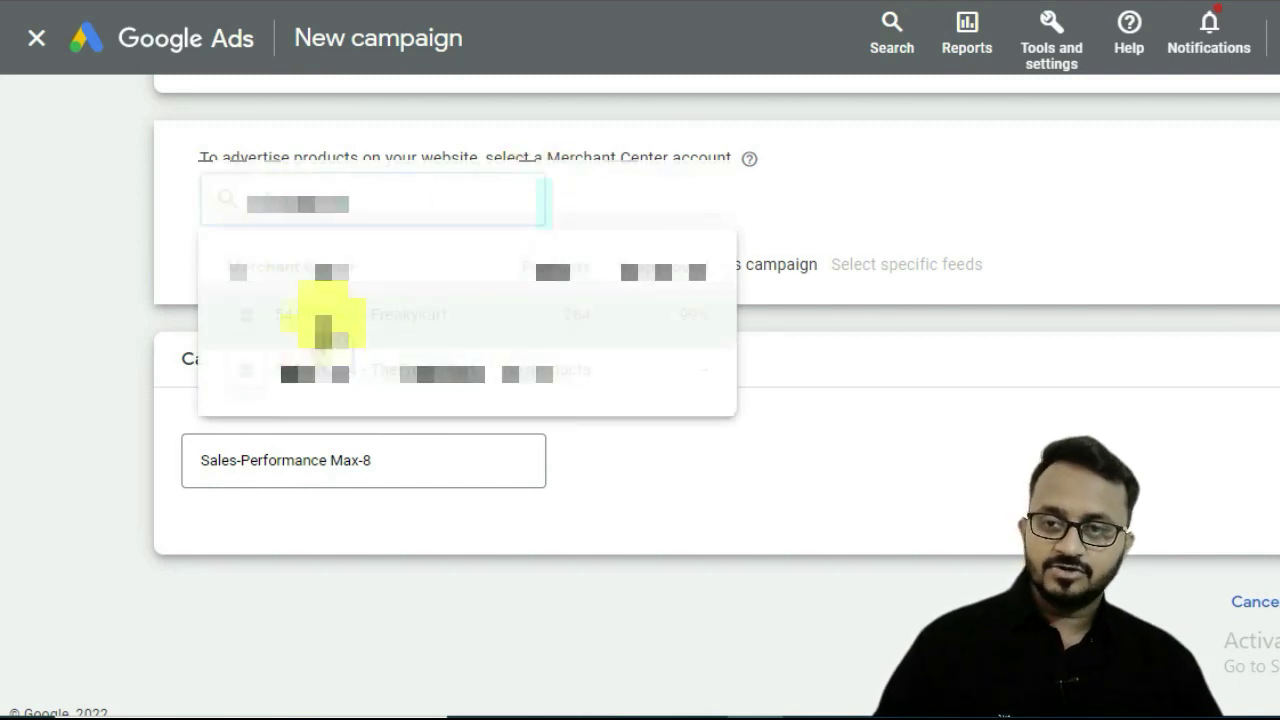
{"action": "left_click", "coordinate": [322, 318]}
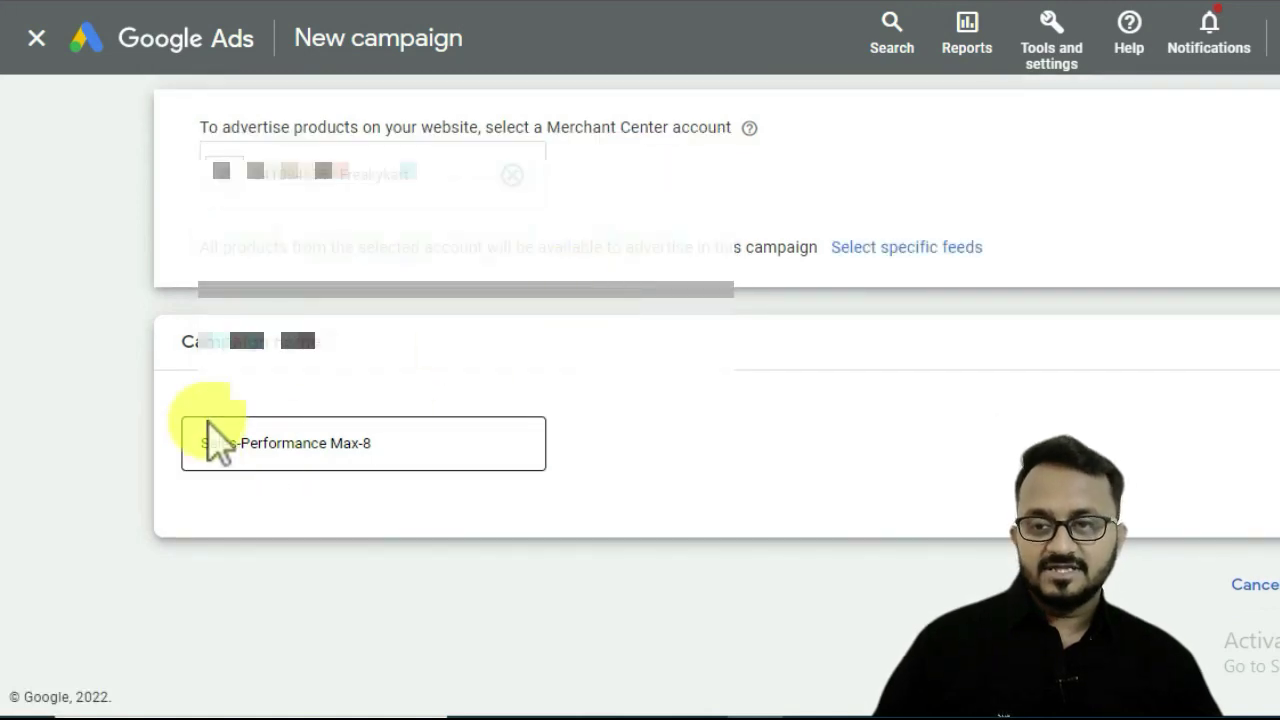
{"action": "left_click", "coordinate": [378, 443]}
{"action": "type", "text": "test"}
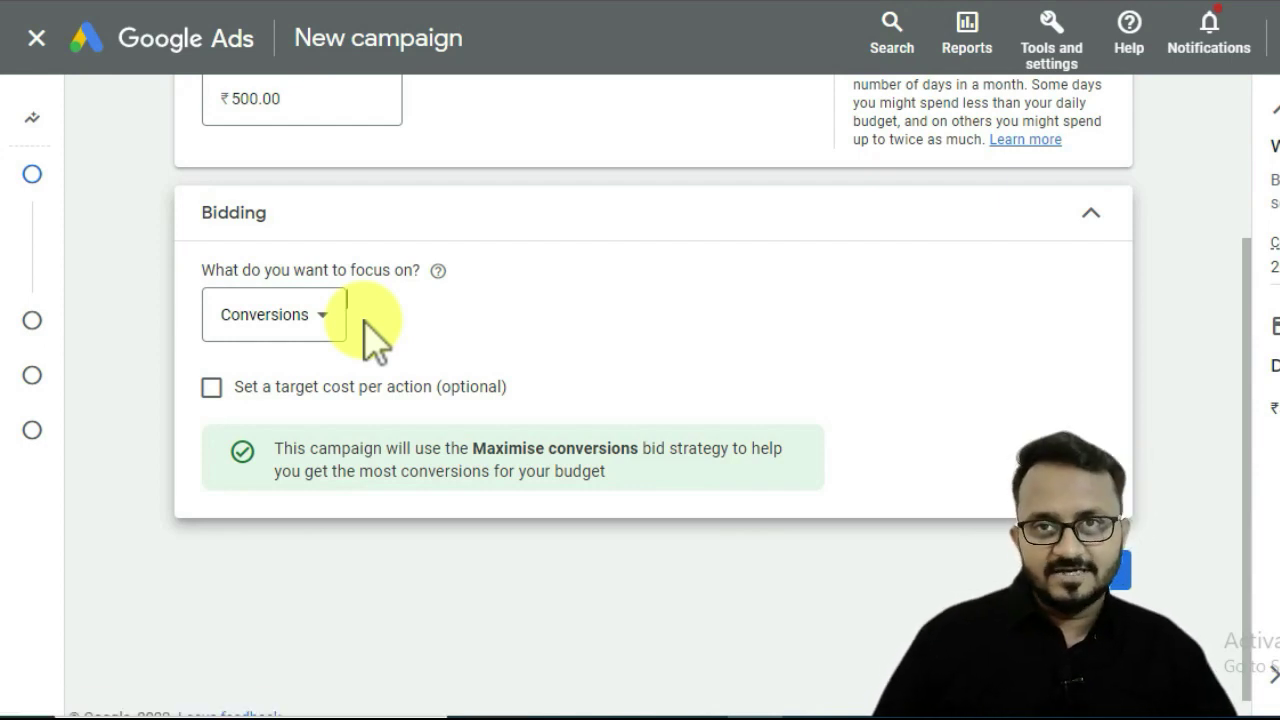
- Keep the bidding focus on Conversions and enable the optional target cost per action
{"action": "left_click", "coordinate": [312, 334]}
{"action": "left_click", "coordinate": [305, 325]}
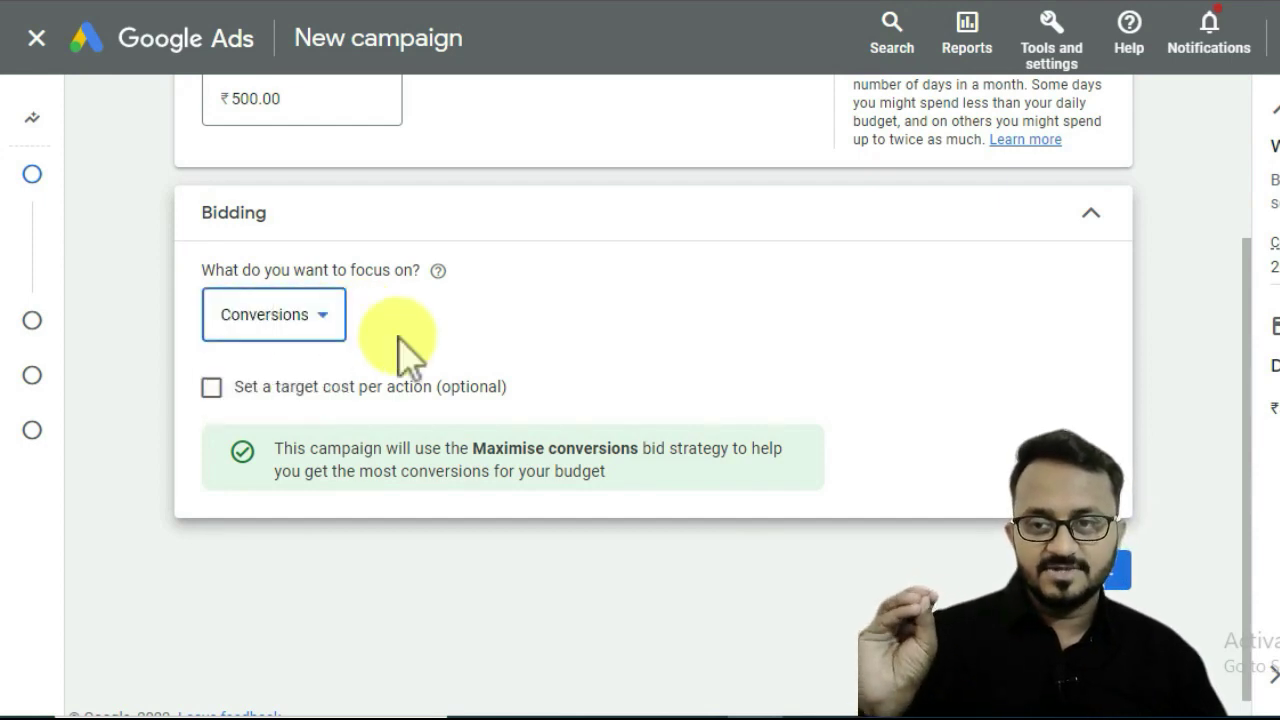
{"action": "left_click", "coordinate": [211, 388]}
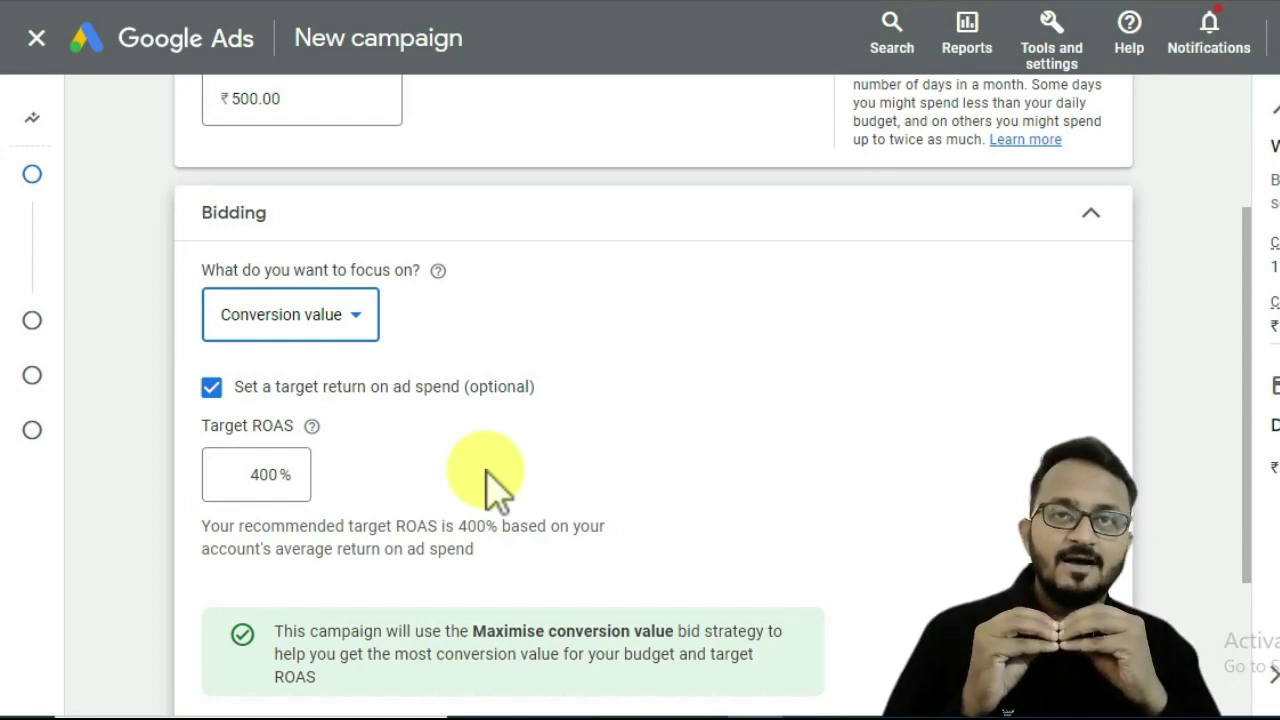
- Switch the bidding focus back to Conversions with the ₹95.00 target CPA and continue to the campaign settings
{"action": "left_click", "coordinate": [260, 474]}
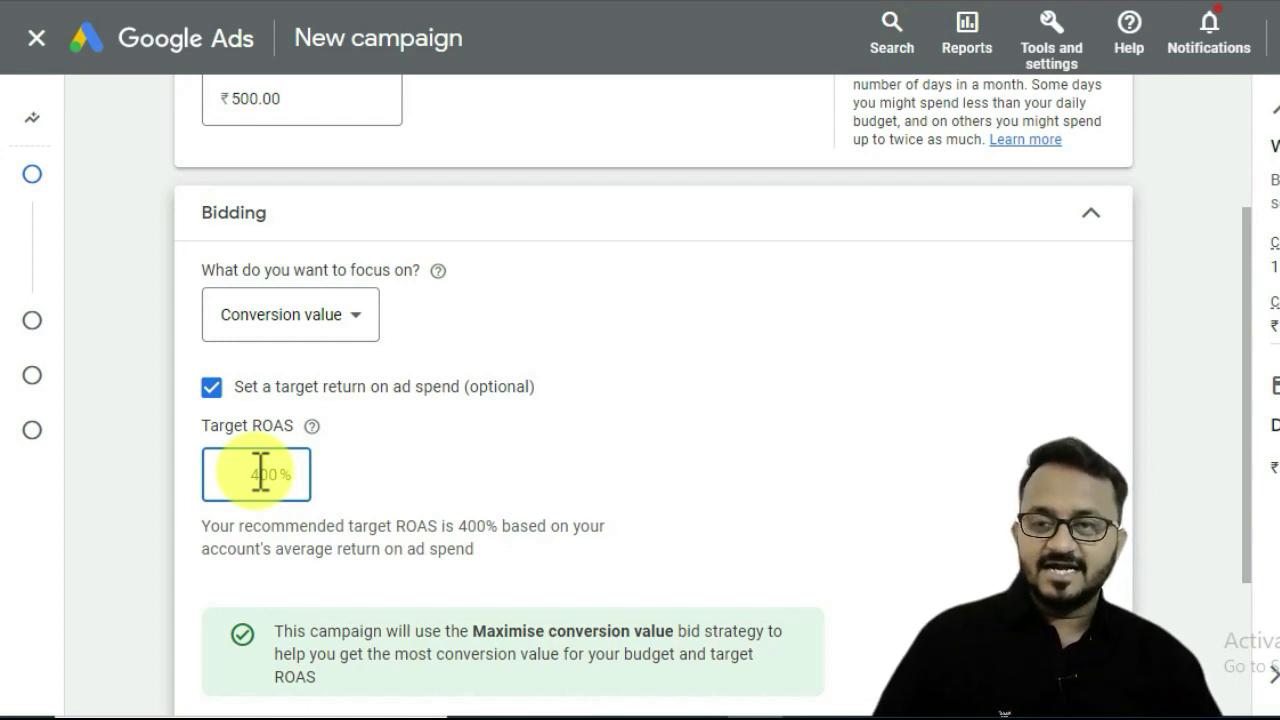
{"action": "left_click", "coordinate": [308, 338]}
{"action": "left_click", "coordinate": [298, 332]}
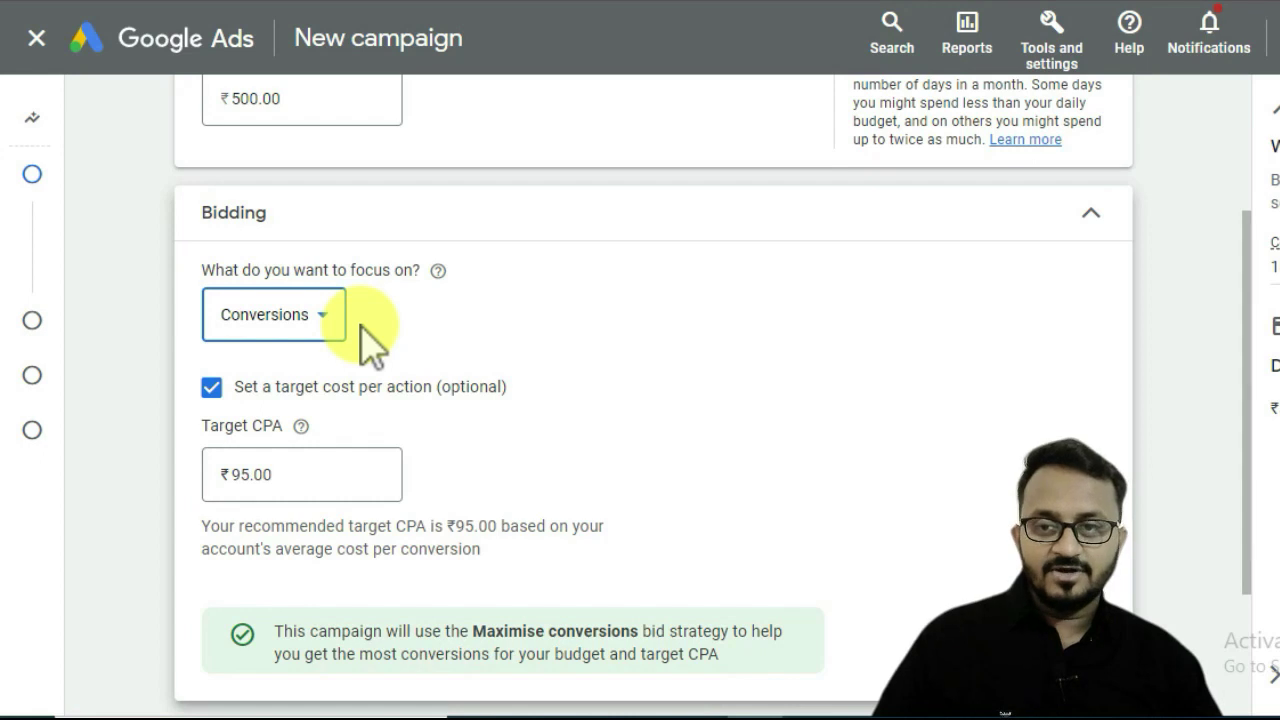
{"action": "scroll", "coordinate": [365, 340], "scroll_direction": "down", "scroll_amount": 2}
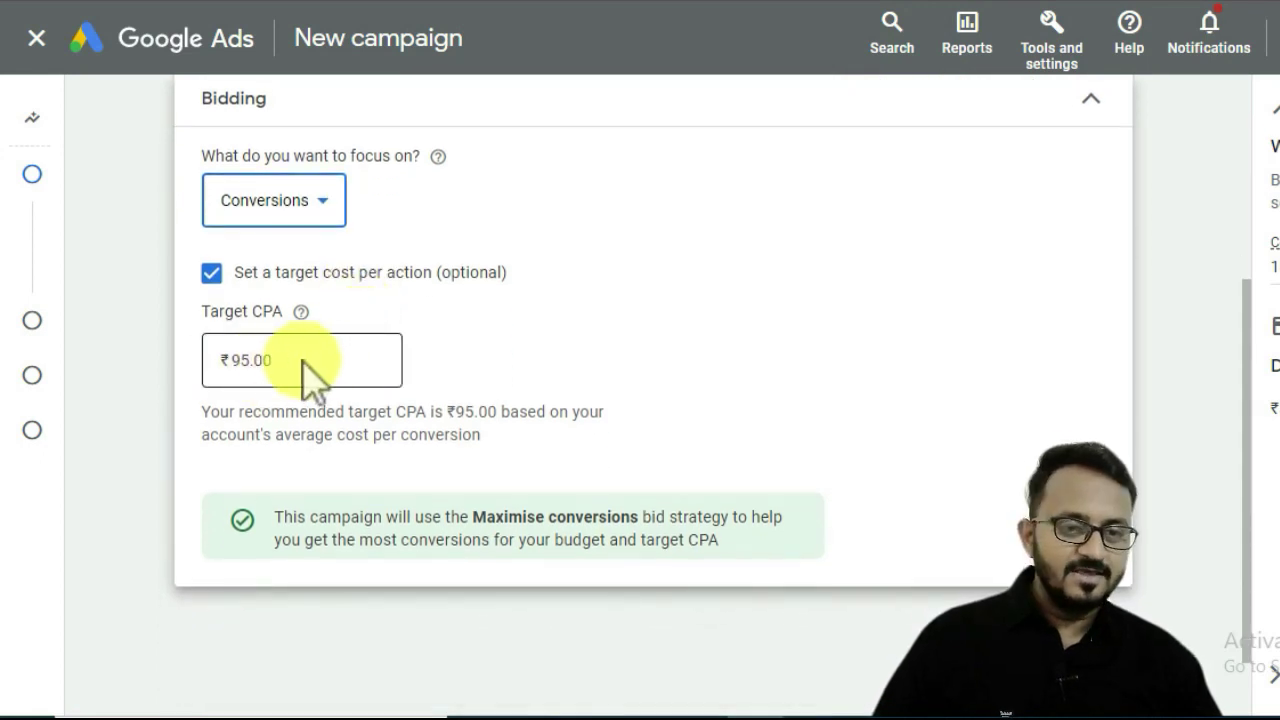
{"action": "left_click", "coordinate": [268, 362]}
{"action": "key", "text": "Return"}
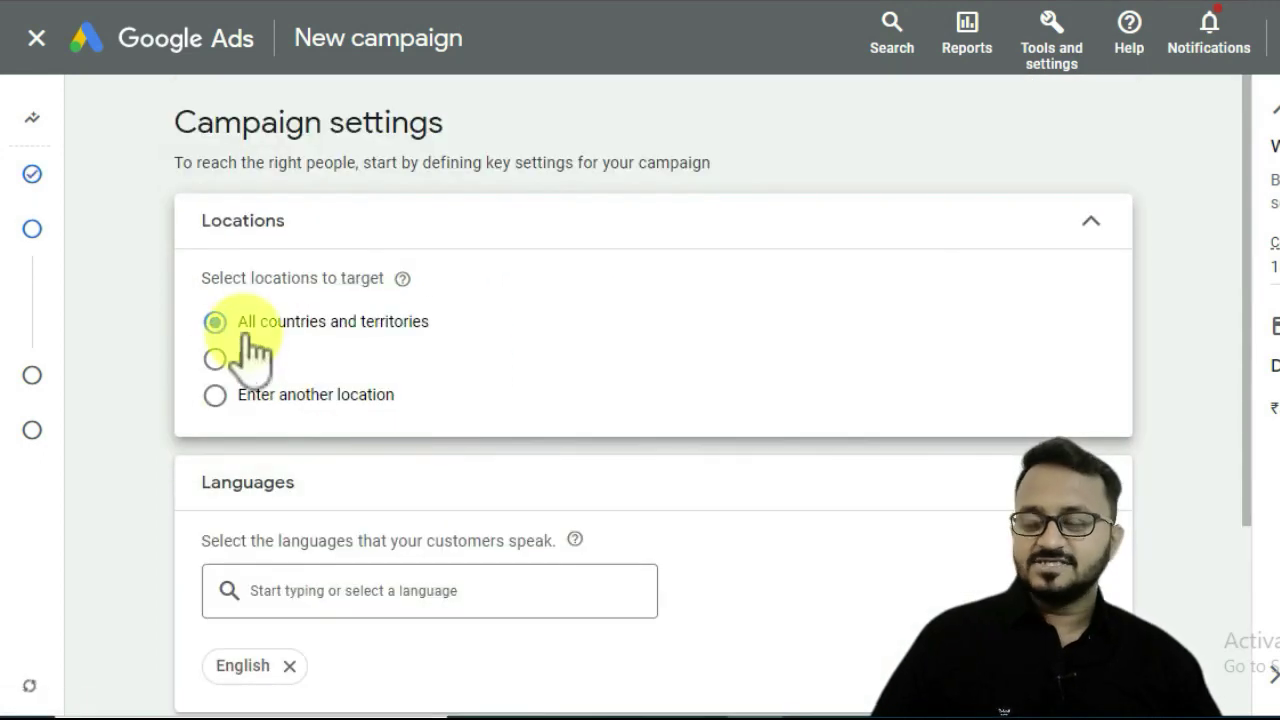
- Target India as the campaign location and keep English as the customer language
{"action": "scroll", "coordinate": [255, 348], "scroll_direction": "down", "scroll_amount": 1}
{"action": "left_click", "coordinate": [215, 250]}
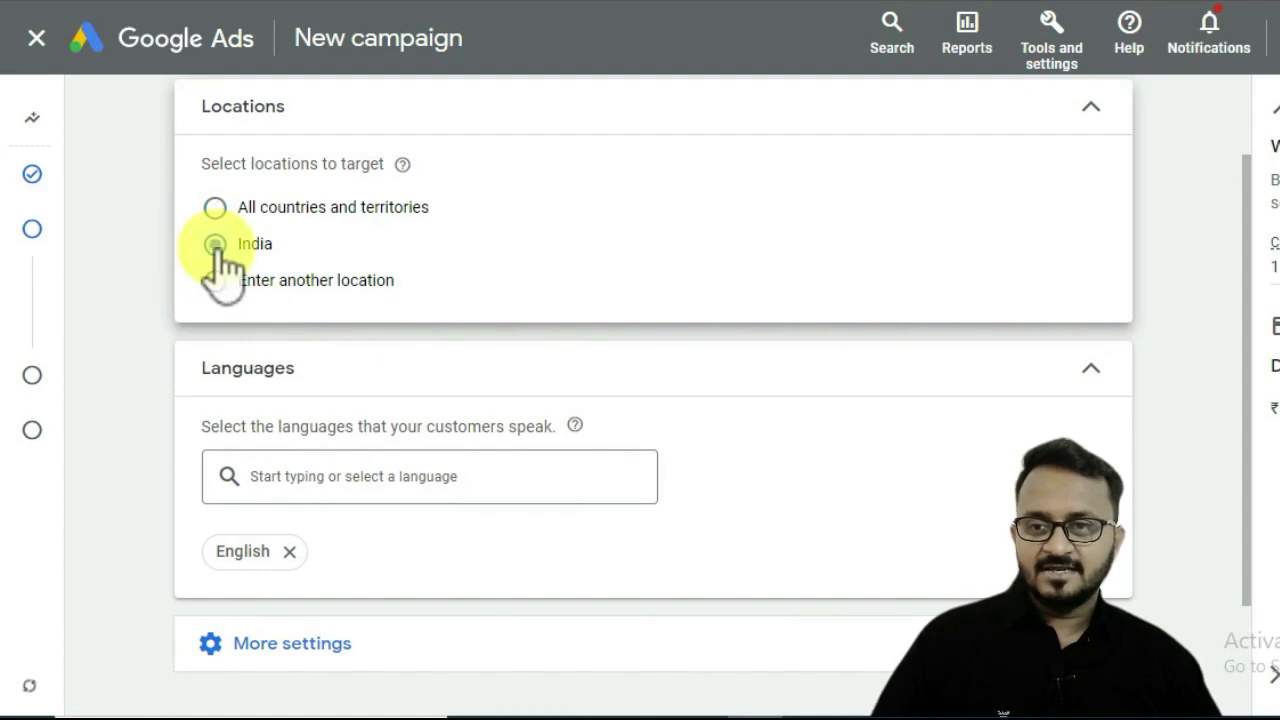
{"action": "scroll", "coordinate": [300, 370], "scroll_direction": "down", "scroll_amount": 1}
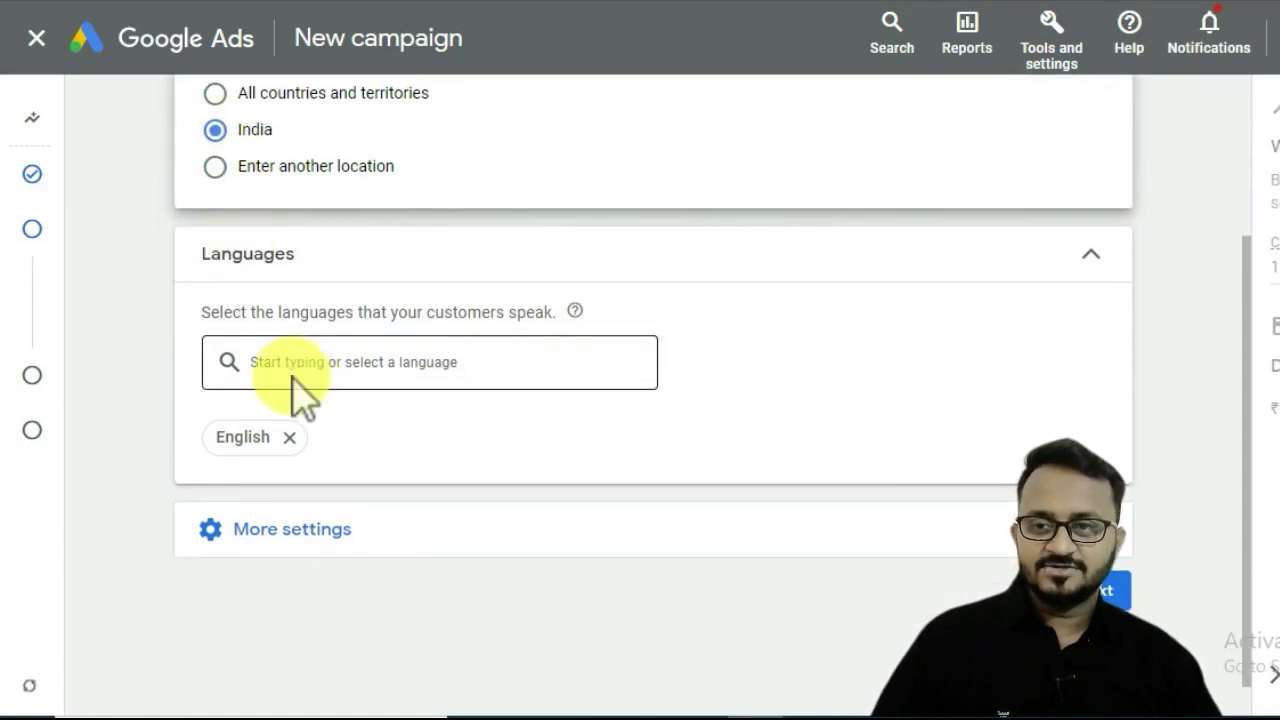
{"action": "scroll", "coordinate": [330, 370], "scroll_direction": "down", "scroll_amount": 1}
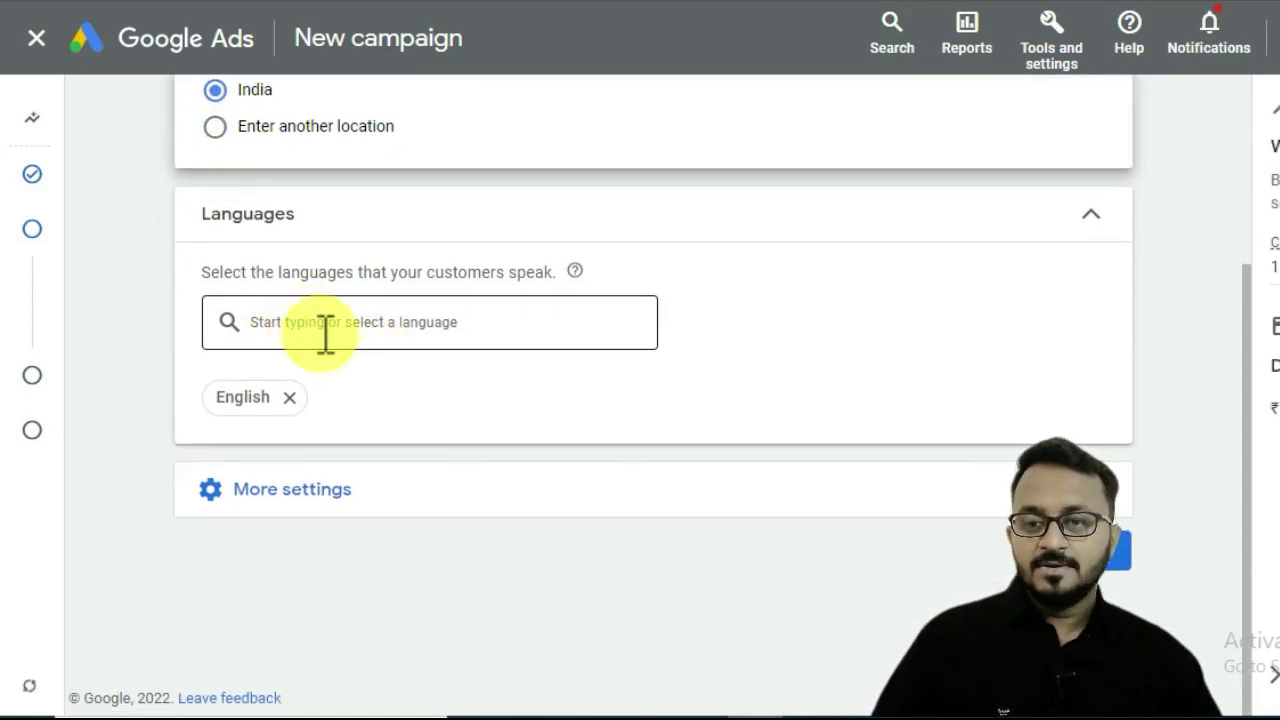
- Expand the additional campaign settings and open the URL exclusions under Final URL expansion
{"action": "left_click", "coordinate": [272, 495]}
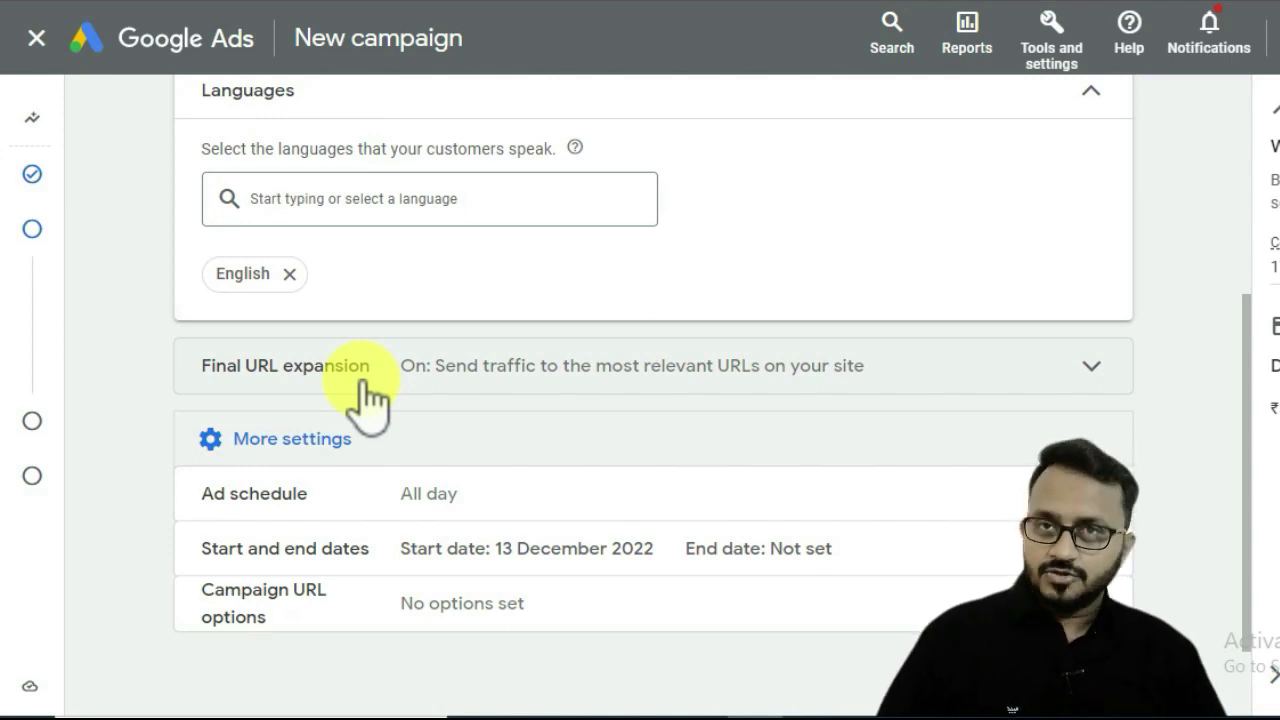
{"action": "left_click", "coordinate": [366, 385]}
{"action": "scroll", "coordinate": [770, 330], "scroll_direction": "up", "scroll_amount": 1}
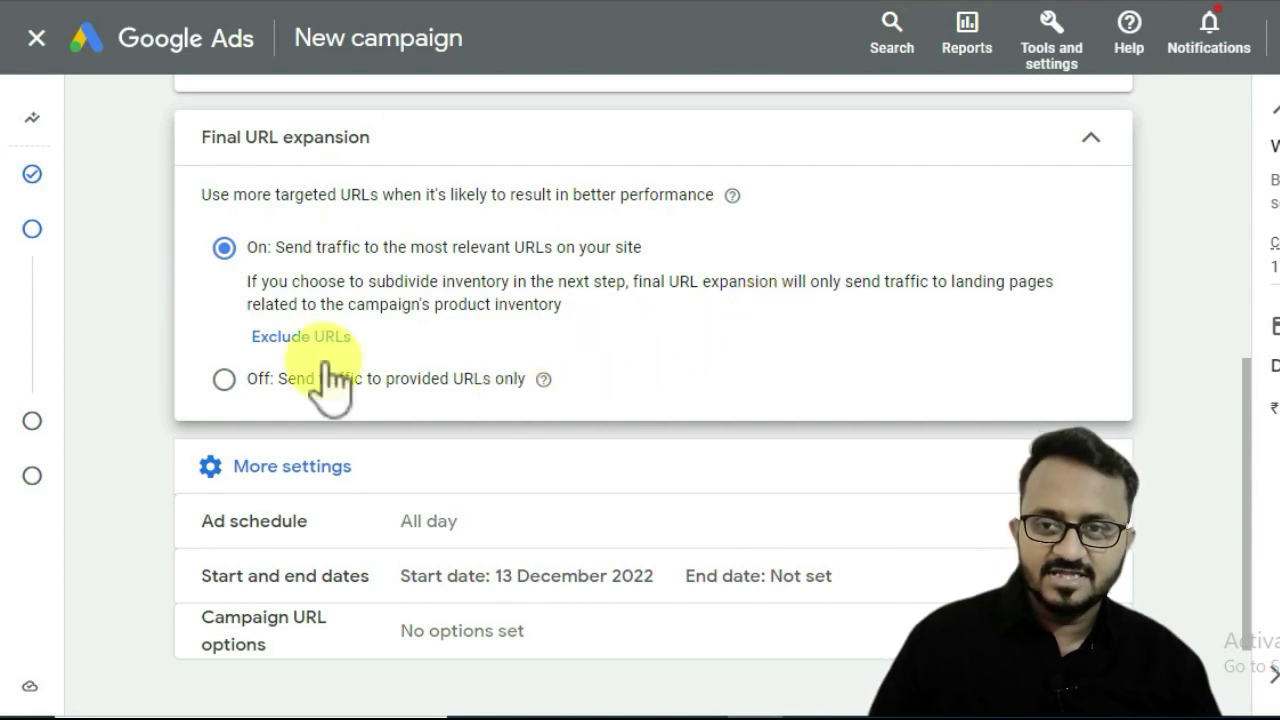
{"action": "left_click", "coordinate": [300, 338]}
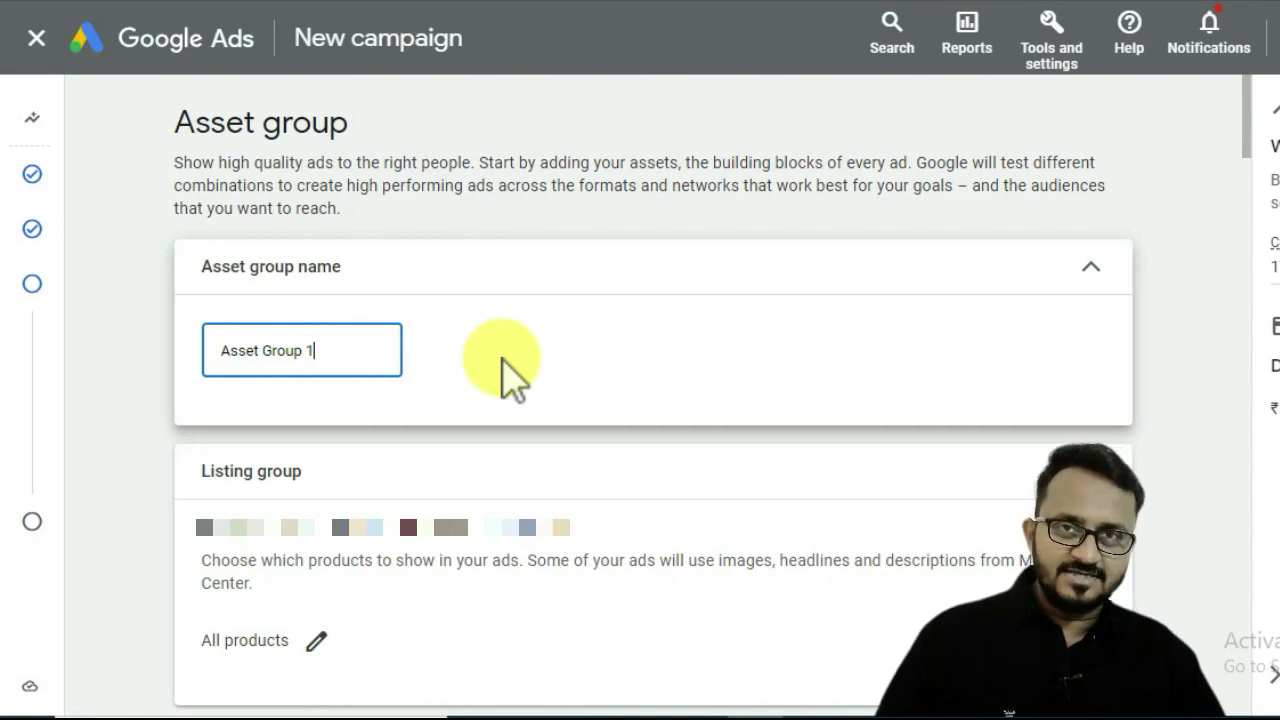
- Examine the asset group's name, listing group, final URL, calls and images sections
{"action": "scroll", "coordinate": [505, 372], "scroll_direction": "down", "scroll_amount": 1}
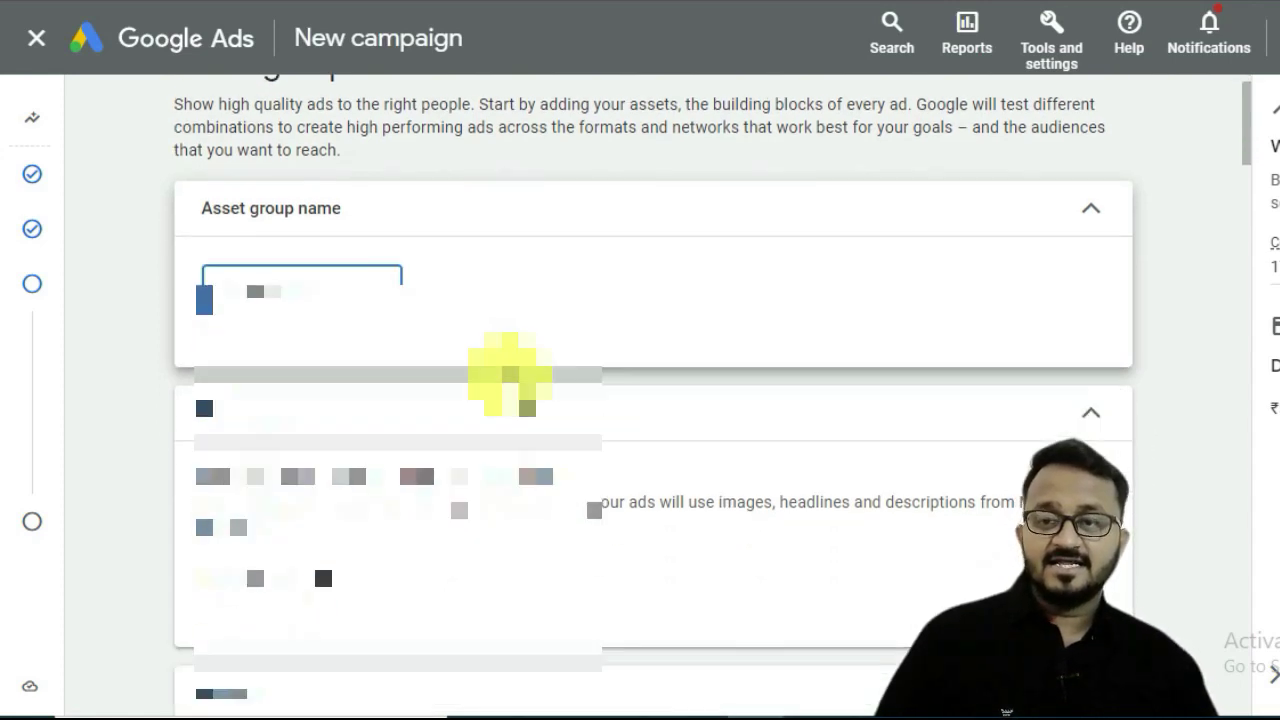
{"action": "scroll", "coordinate": [505, 372], "scroll_direction": "down", "scroll_amount": 3}
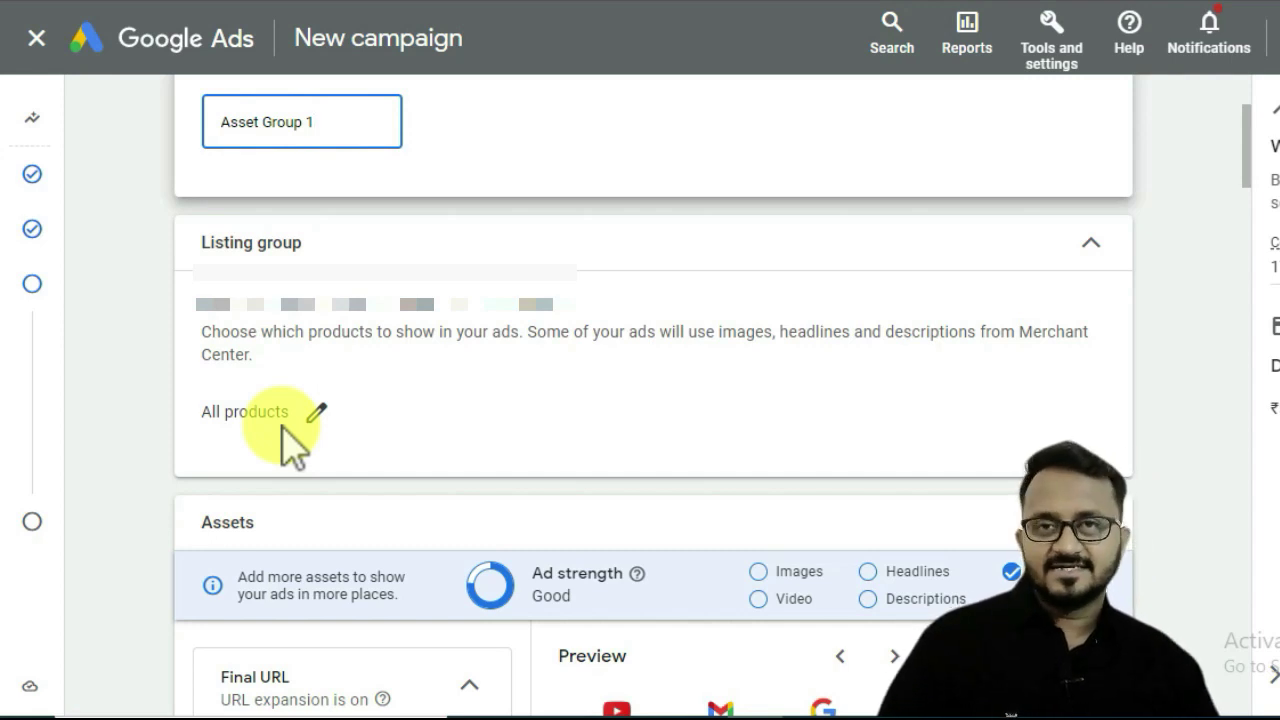
{"action": "scroll", "coordinate": [309, 409], "scroll_direction": "down", "scroll_amount": 5}
{"action": "scroll", "coordinate": [309, 409], "scroll_direction": "up", "scroll_amount": 2}
{"action": "scroll", "coordinate": [305, 400], "scroll_direction": "down", "scroll_amount": 1}
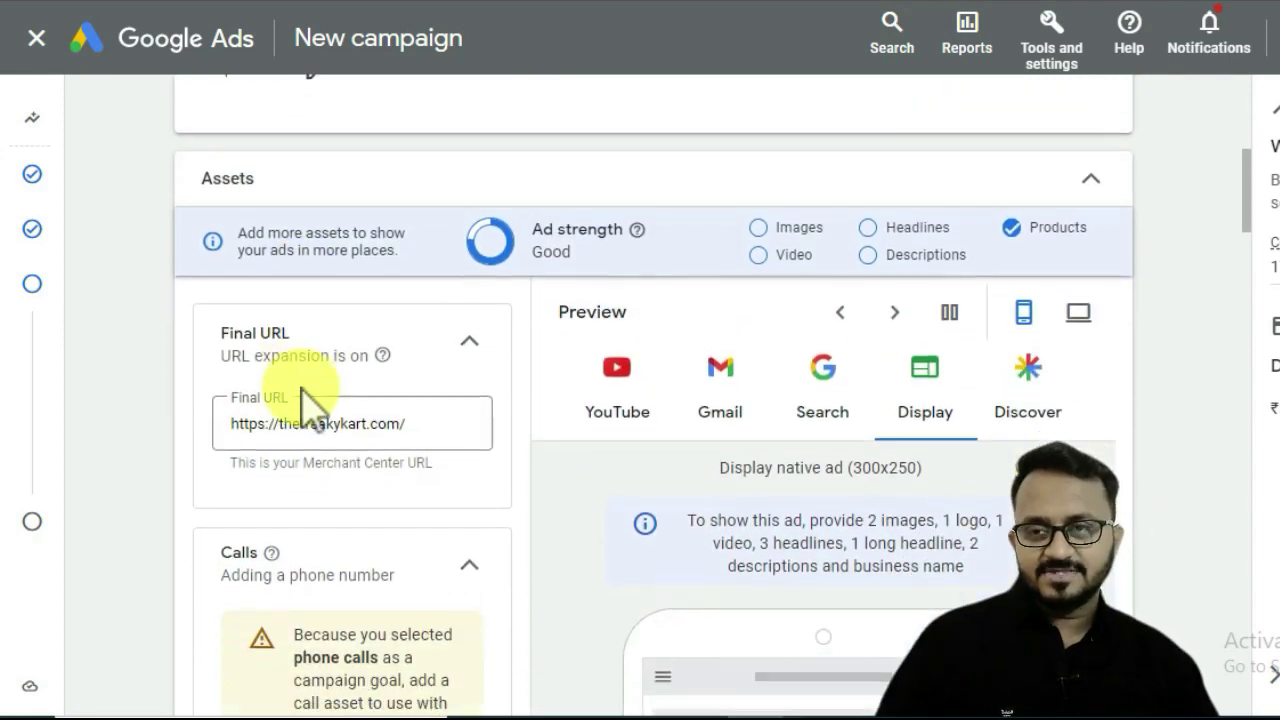
{"action": "scroll", "coordinate": [305, 400], "scroll_direction": "down", "scroll_amount": 1}
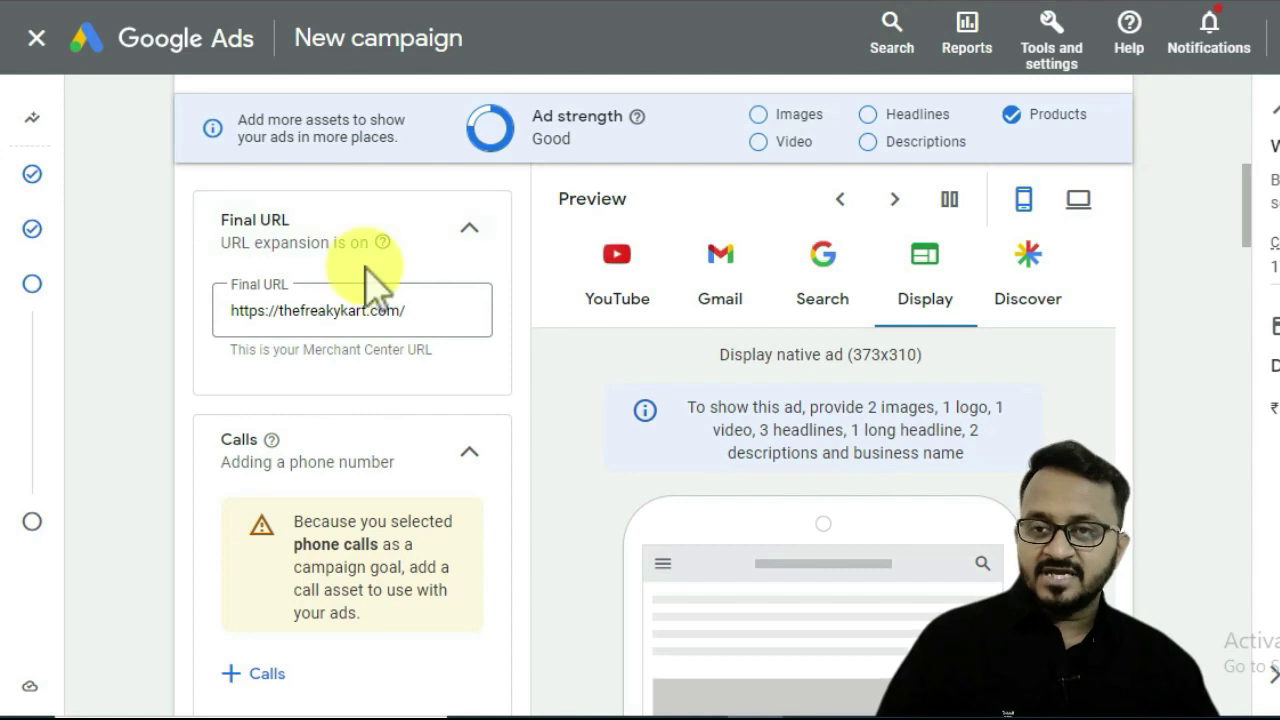
{"action": "left_click", "coordinate": [395, 310]}
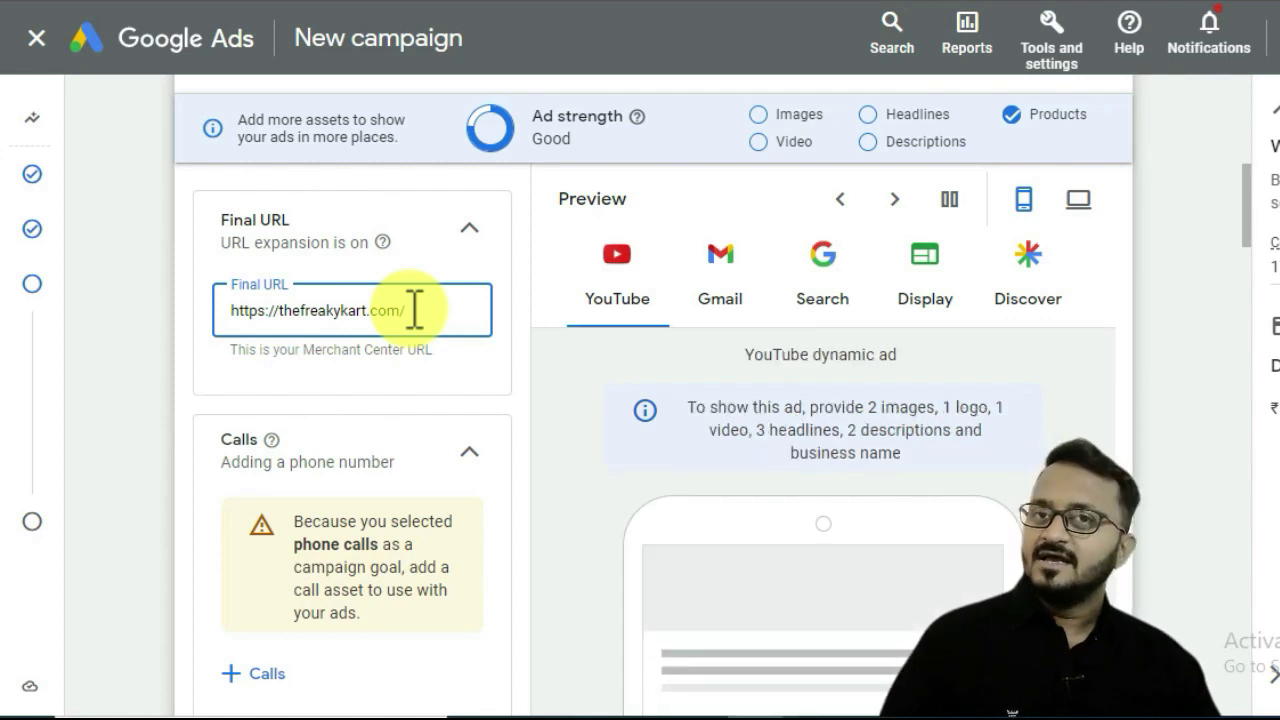
{"action": "scroll", "coordinate": [380, 310], "scroll_direction": "down", "scroll_amount": 3}
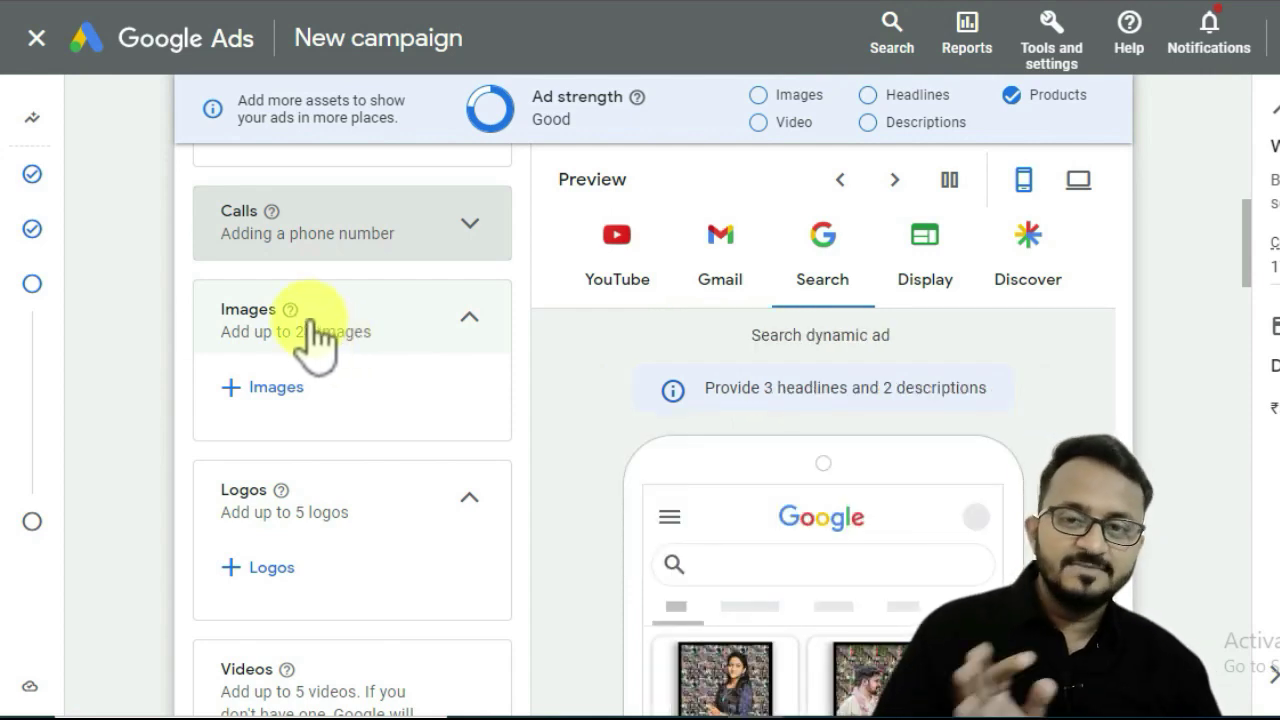
{"action": "mouse_move", "coordinate": [291, 311]}
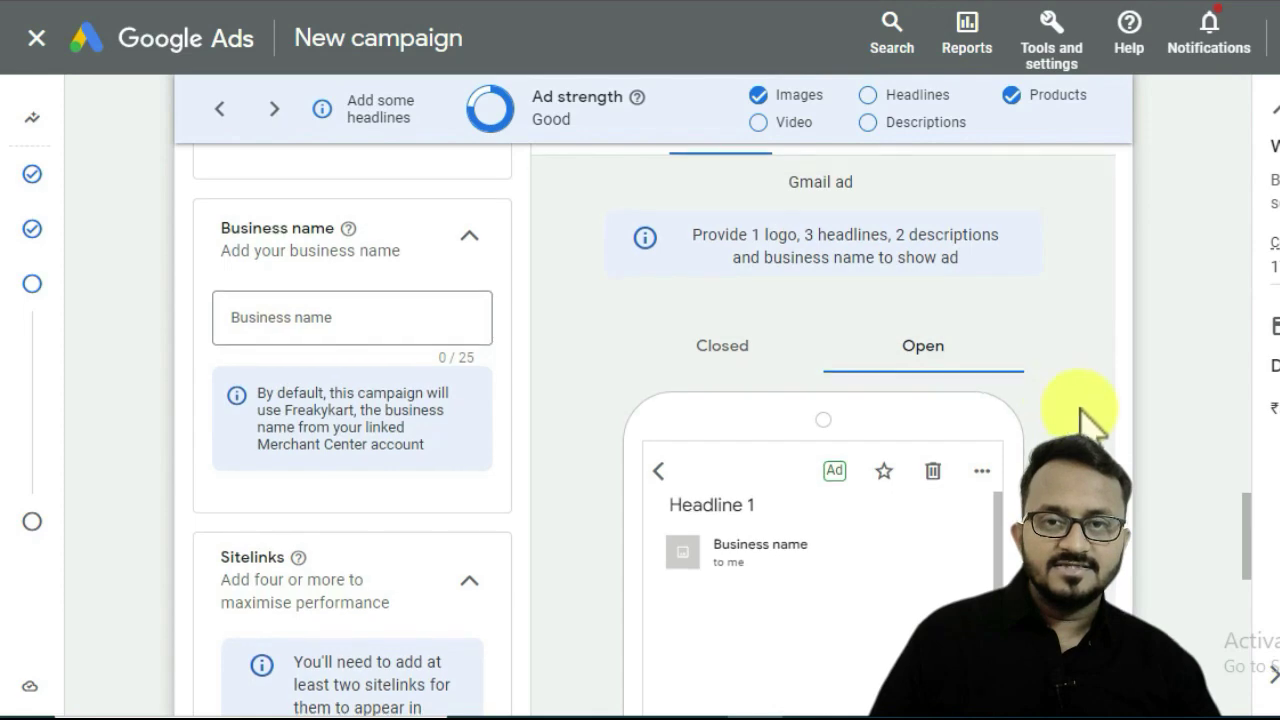
- Review the description, business name and sitelink sections and preview the ad on YouTube and Gmail
{"action": "scroll", "coordinate": [1080, 420], "scroll_direction": "down", "scroll_amount": 3}
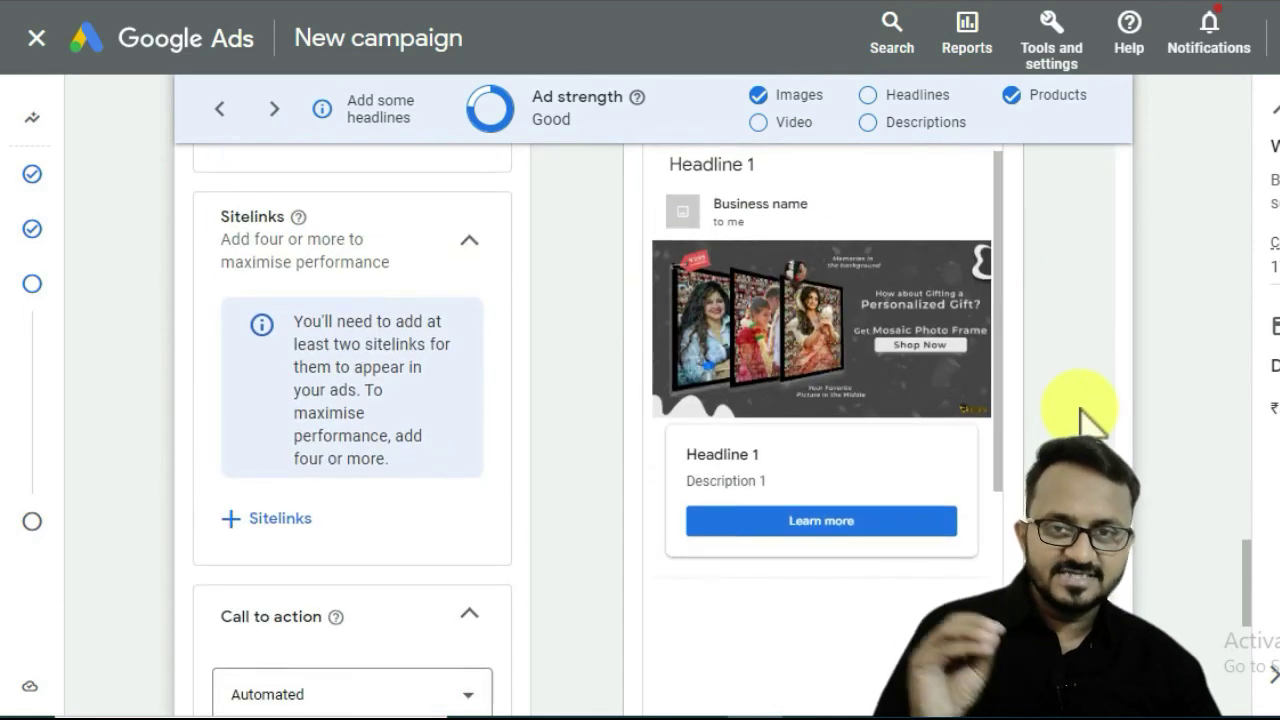
{"action": "scroll", "coordinate": [880, 385], "scroll_direction": "up", "scroll_amount": 4}
{"action": "scroll", "coordinate": [875, 380], "scroll_direction": "up", "scroll_amount": 2}
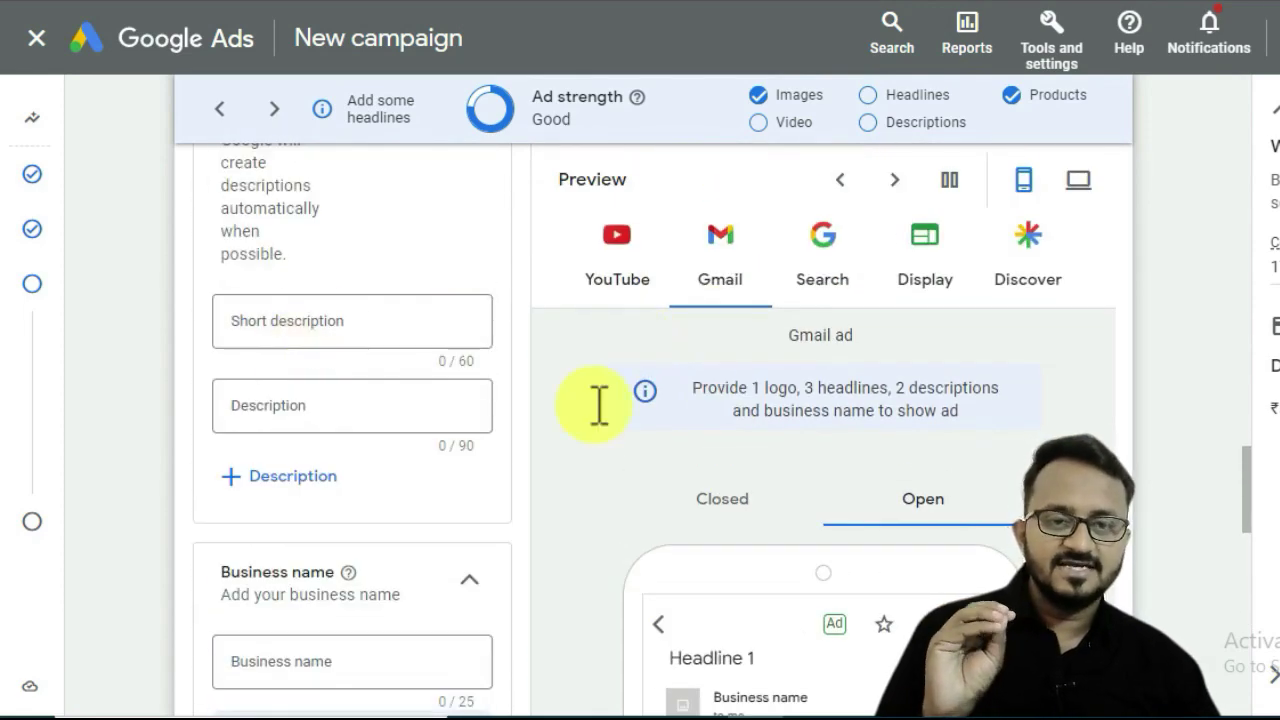
{"action": "left_click", "coordinate": [624, 282]}
{"action": "scroll", "coordinate": [1000, 410], "scroll_direction": "down", "scroll_amount": 5}
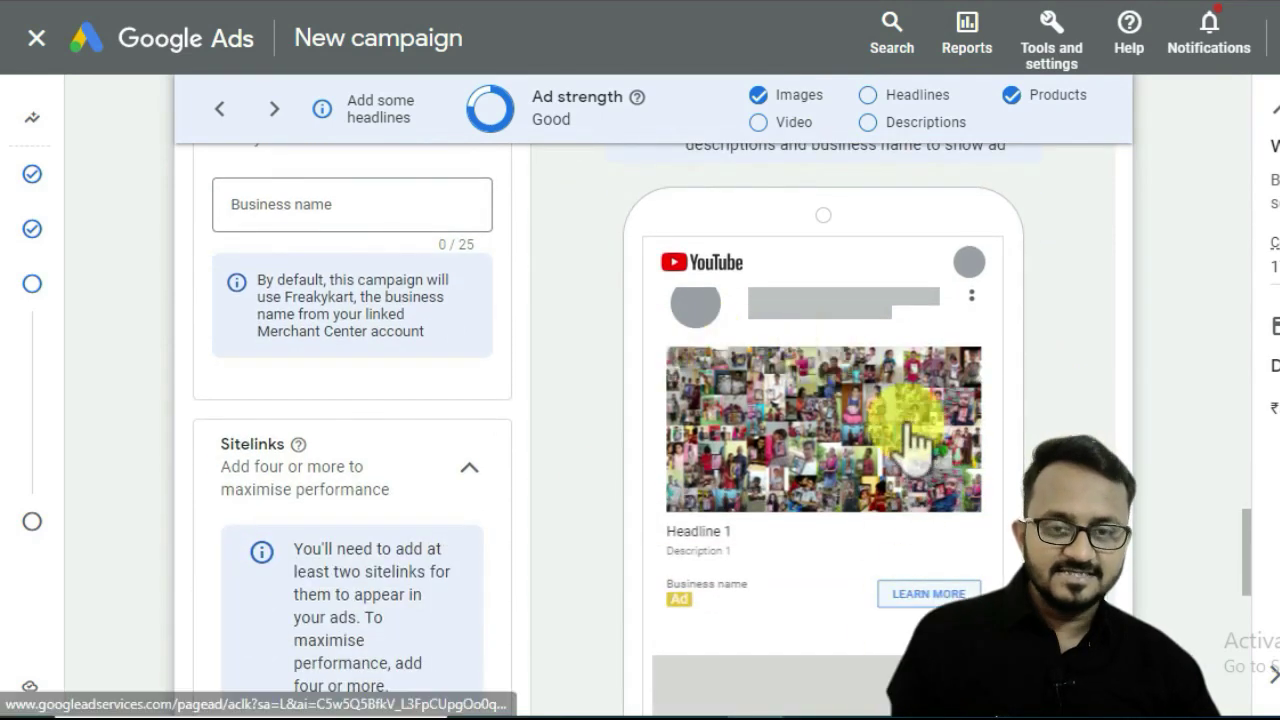
{"action": "scroll", "coordinate": [880, 430], "scroll_direction": "up", "scroll_amount": 2}
{"action": "left_click", "coordinate": [735, 235]}
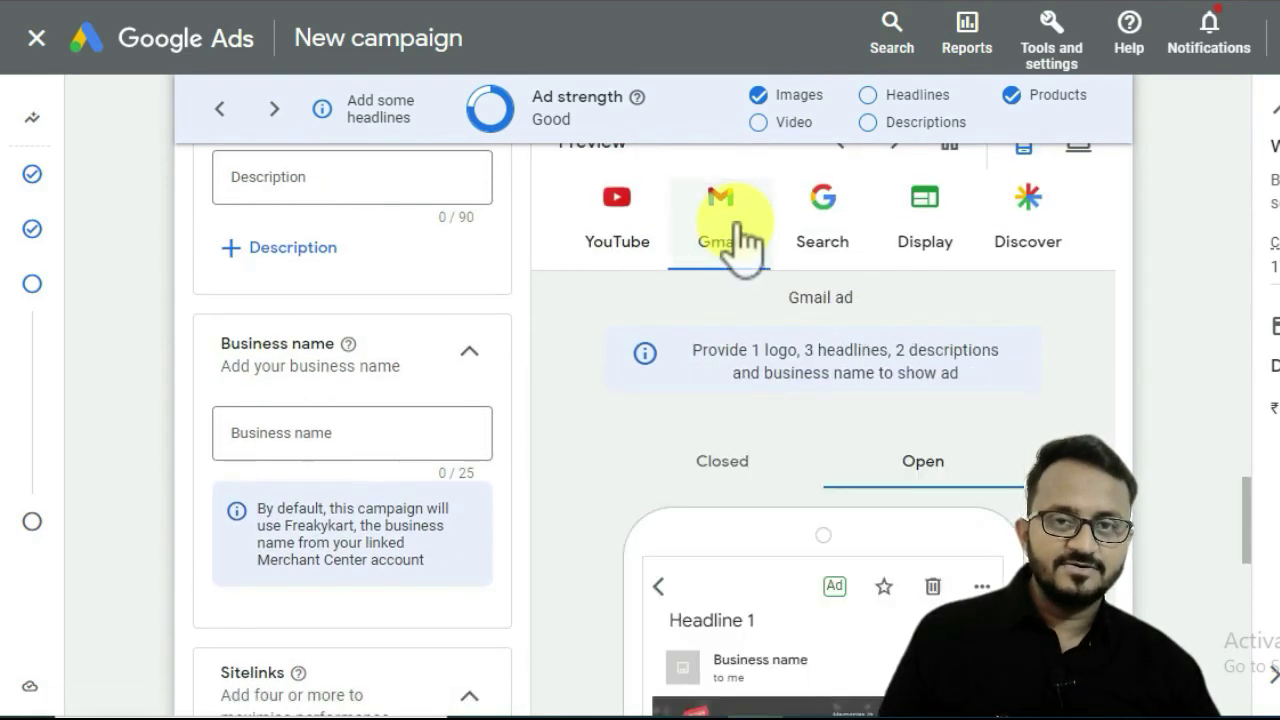
- Preview how the ad appears in the Search and Display placements
{"action": "scroll", "coordinate": [845, 505], "scroll_direction": "down", "scroll_amount": 3}
{"action": "scroll", "coordinate": [843, 508], "scroll_direction": "up", "scroll_amount": 5}
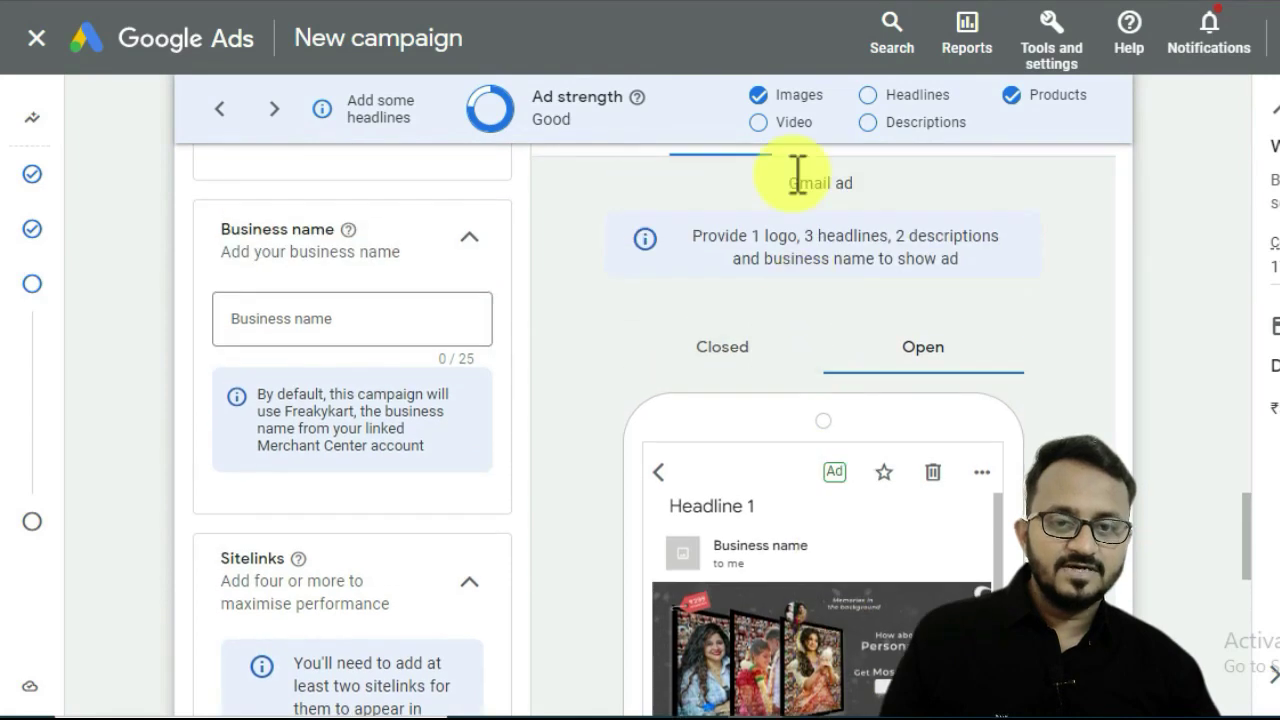
{"action": "left_click", "coordinate": [824, 282]}
{"action": "scroll", "coordinate": [900, 430], "scroll_direction": "down", "scroll_amount": 3}
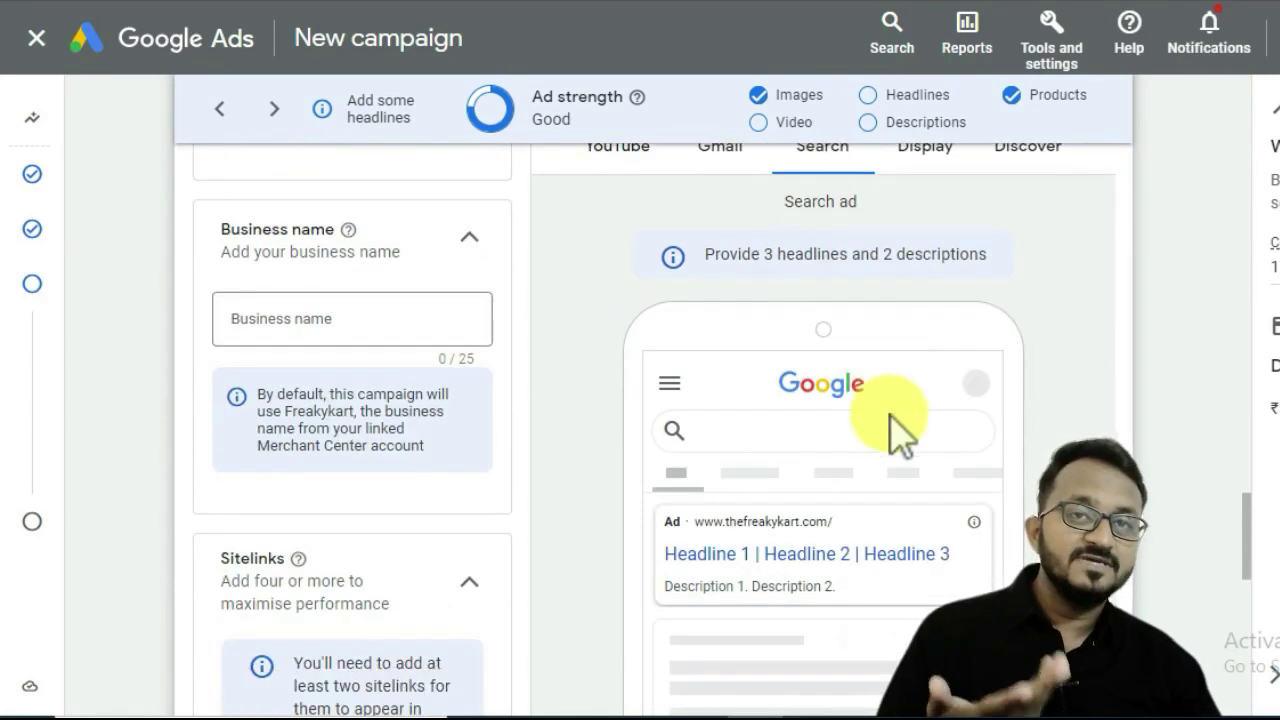
{"action": "scroll", "coordinate": [901, 358], "scroll_direction": "up", "scroll_amount": 2}
{"action": "left_click", "coordinate": [924, 252]}
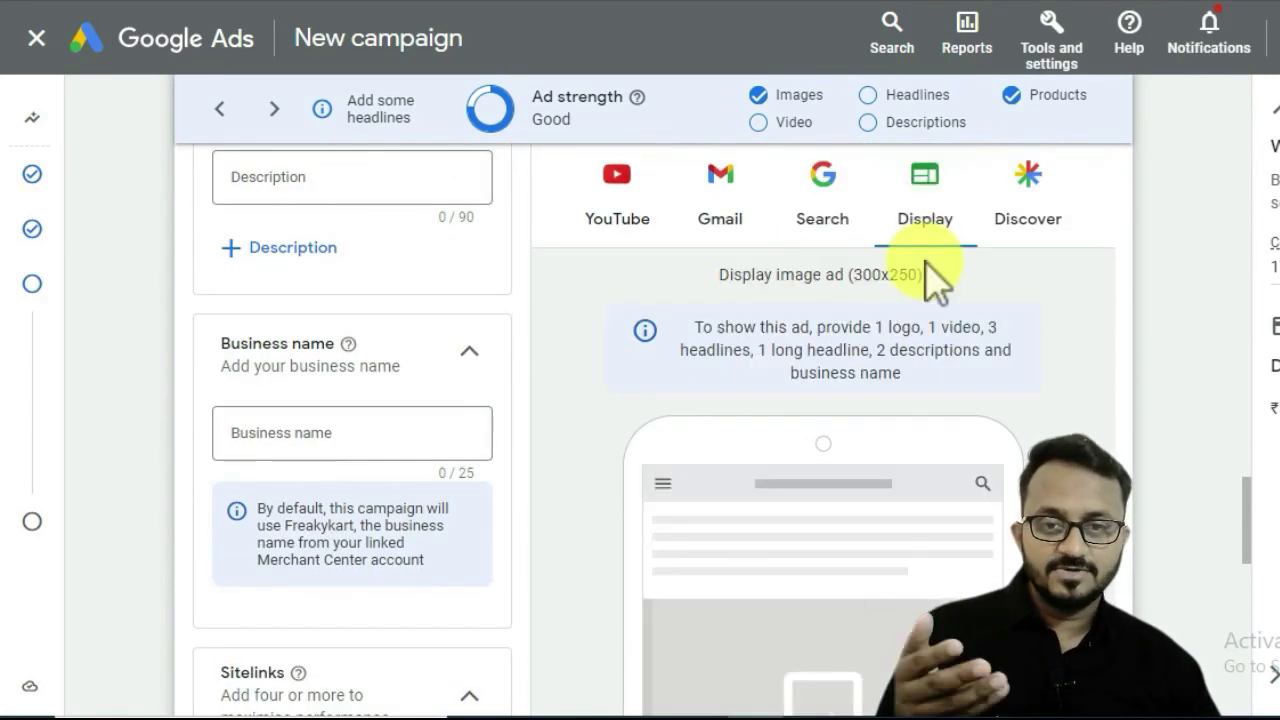
{"action": "scroll", "coordinate": [924, 275], "scroll_direction": "down", "scroll_amount": 2}
{"action": "scroll", "coordinate": [908, 363], "scroll_direction": "down", "scroll_amount": 2}
- Check the size guidelines for square and landscape logos in the Logos section
{"action": "scroll", "coordinate": [366, 408], "scroll_direction": "up", "scroll_amount": 4}
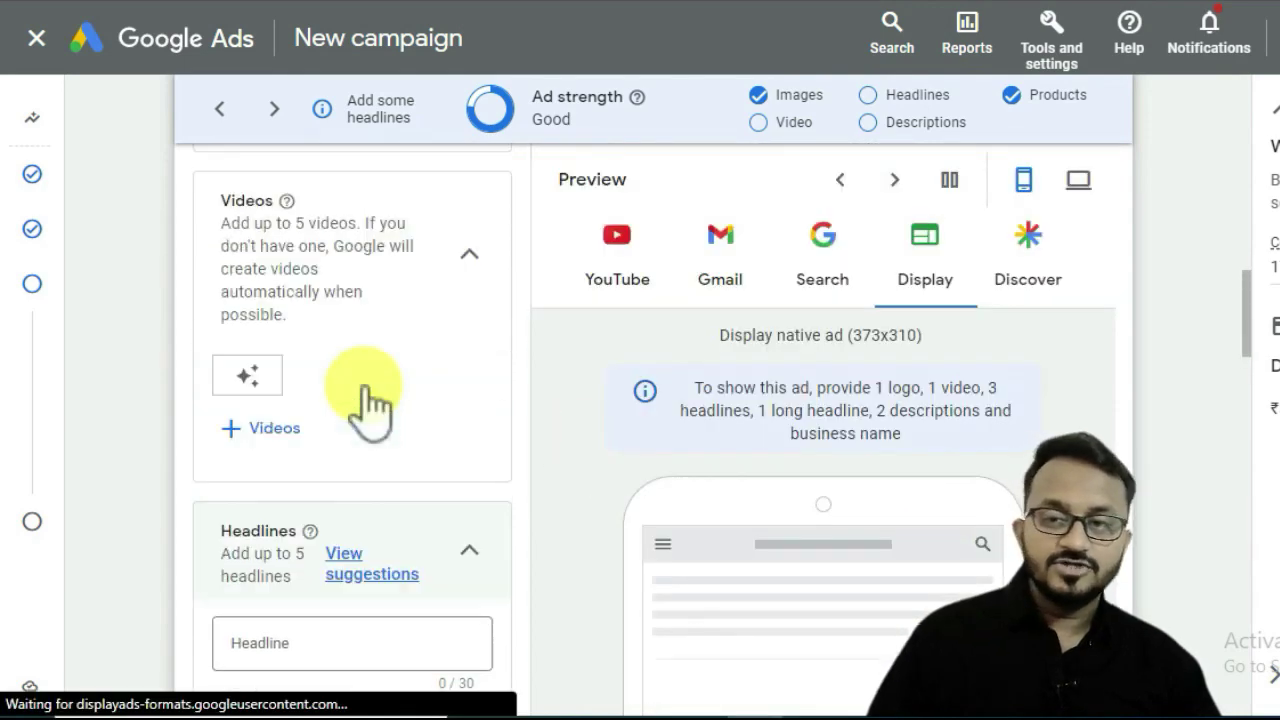
{"action": "scroll", "coordinate": [330, 360], "scroll_direction": "up", "scroll_amount": 3}
{"action": "scroll", "coordinate": [257, 383], "scroll_direction": "down", "scroll_amount": 2}
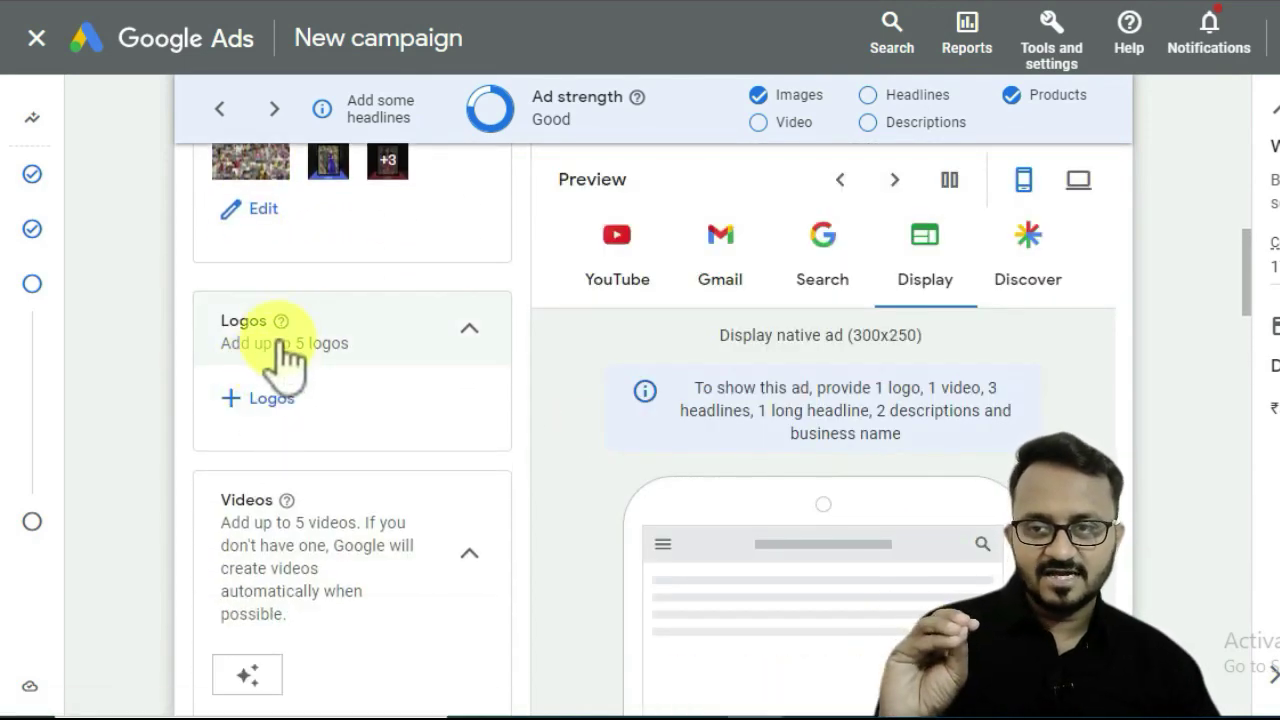
{"action": "mouse_move", "coordinate": [282, 322]}
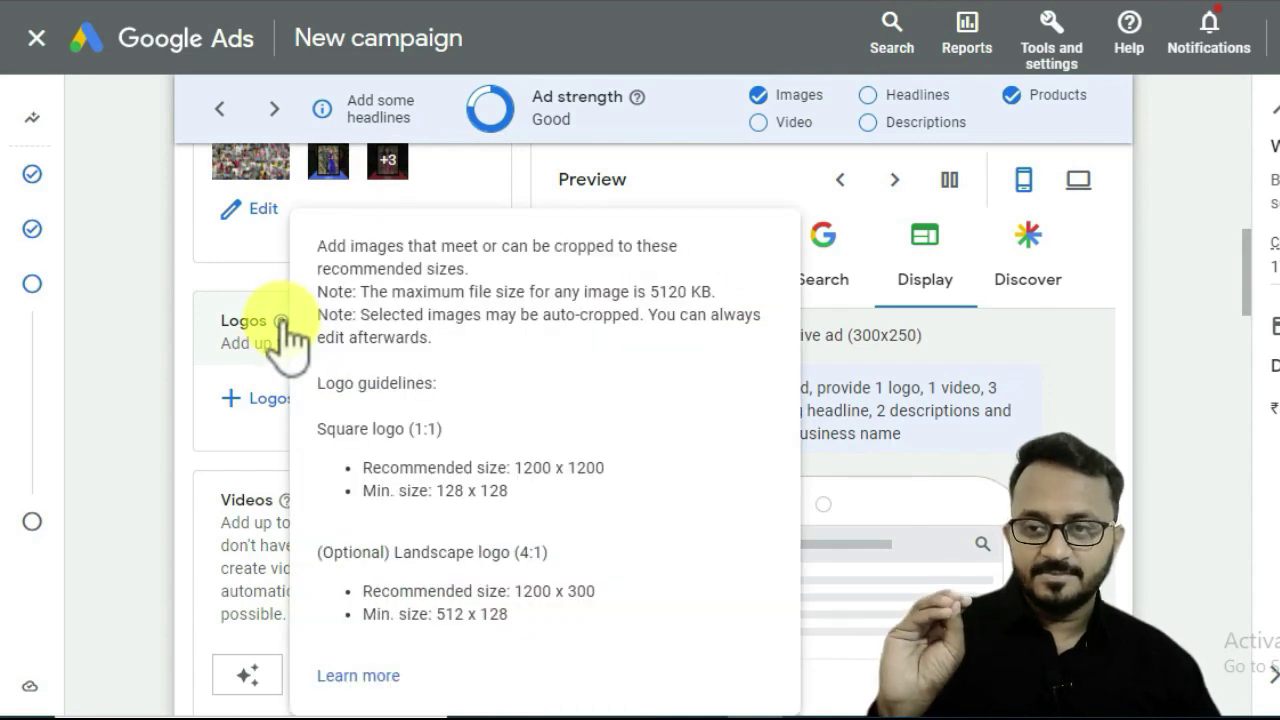
- Add three YouTube videos to the asset group's Videos section
{"action": "scroll", "coordinate": [286, 337], "scroll_direction": "down", "scroll_amount": 3}
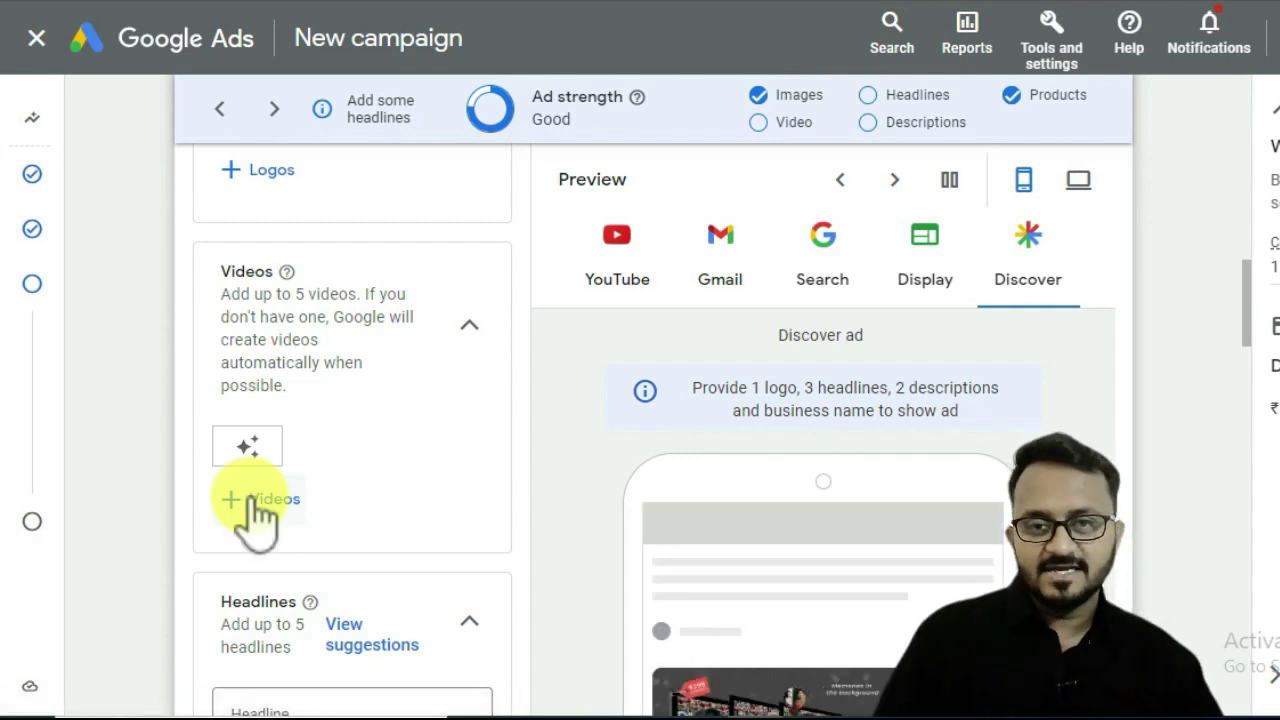
{"action": "left_click", "coordinate": [260, 500]}
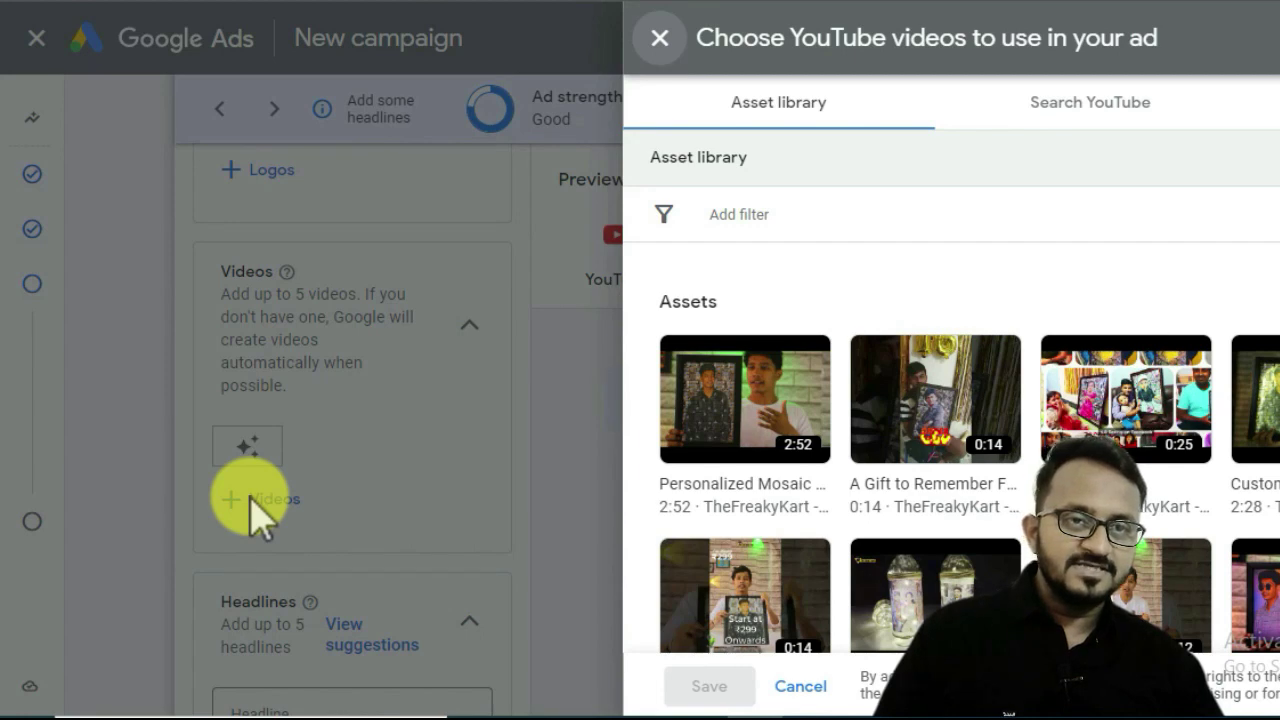
{"action": "left_click", "coordinate": [1093, 108]}
{"action": "left_click", "coordinate": [743, 188]}
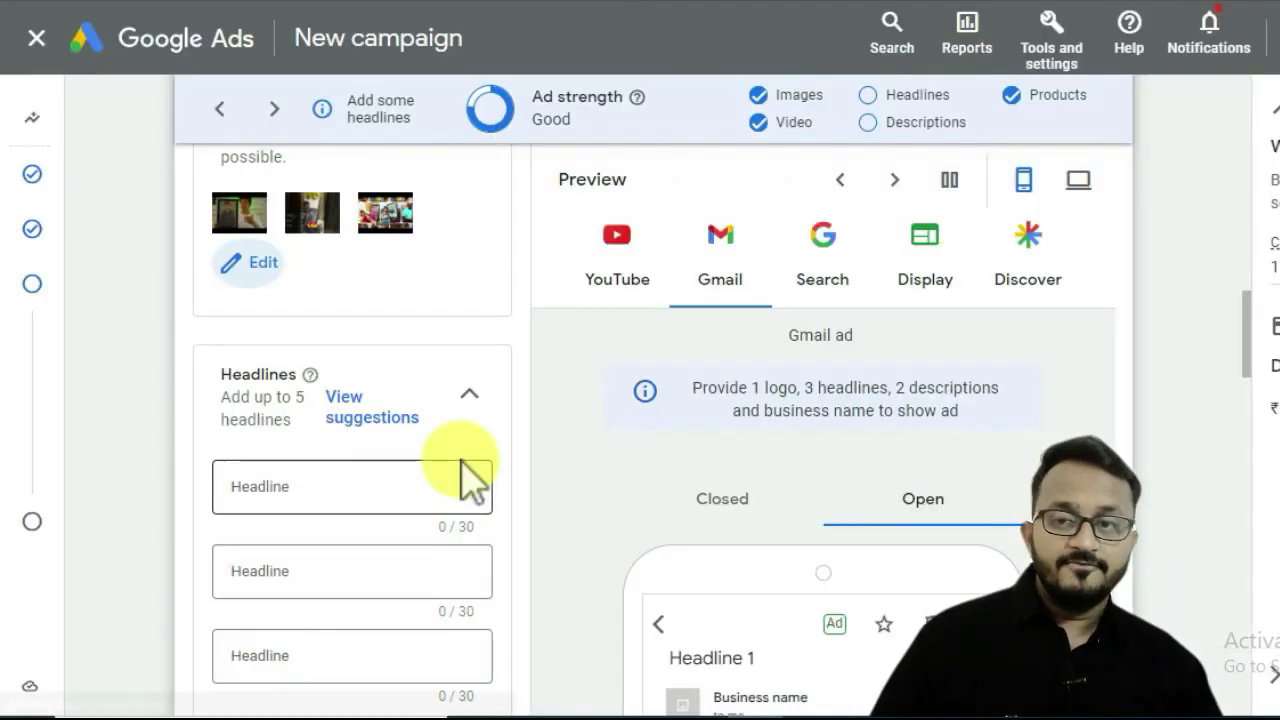
- Review the headline fields and compare them with the ad headlines and descriptions in the Google Search results for "online women kurta"
{"action": "scroll", "coordinate": [430, 478], "scroll_direction": "down", "scroll_amount": 2}
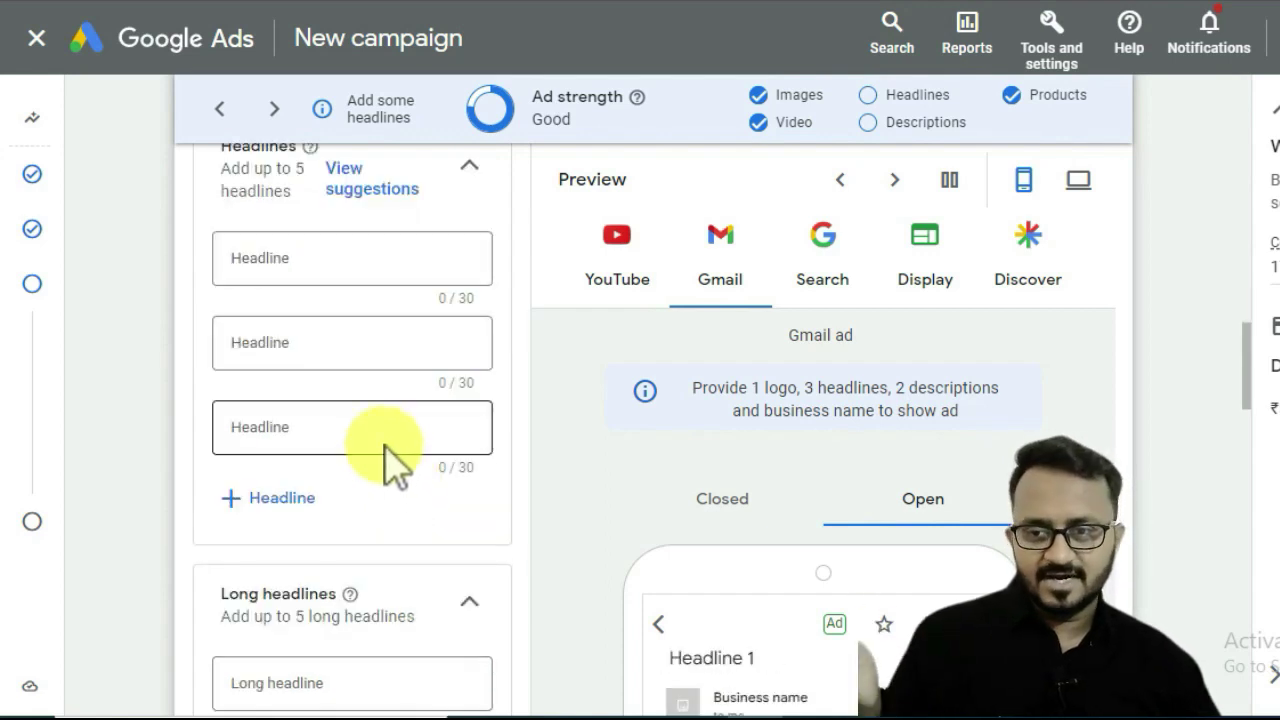
{"action": "scroll", "coordinate": [388, 463], "scroll_direction": "down", "scroll_amount": 2}
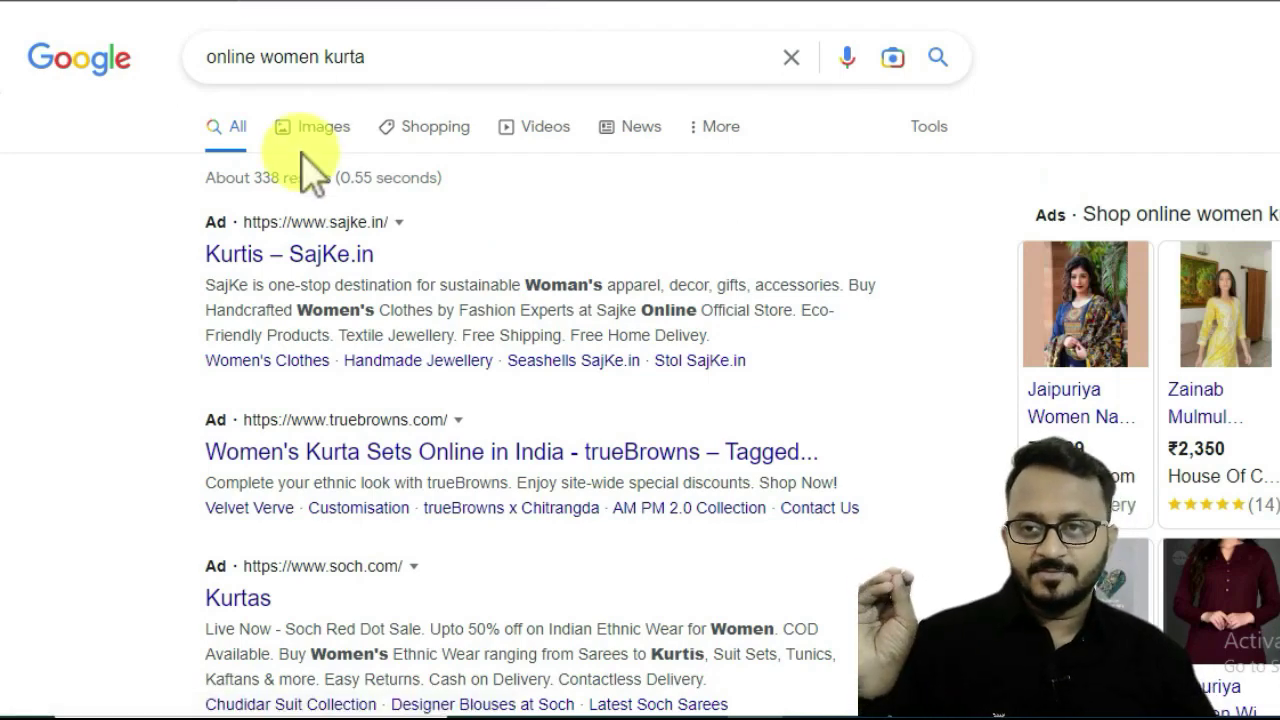
{"action": "scroll", "coordinate": [270, 370], "scroll_direction": "down", "scroll_amount": 3}
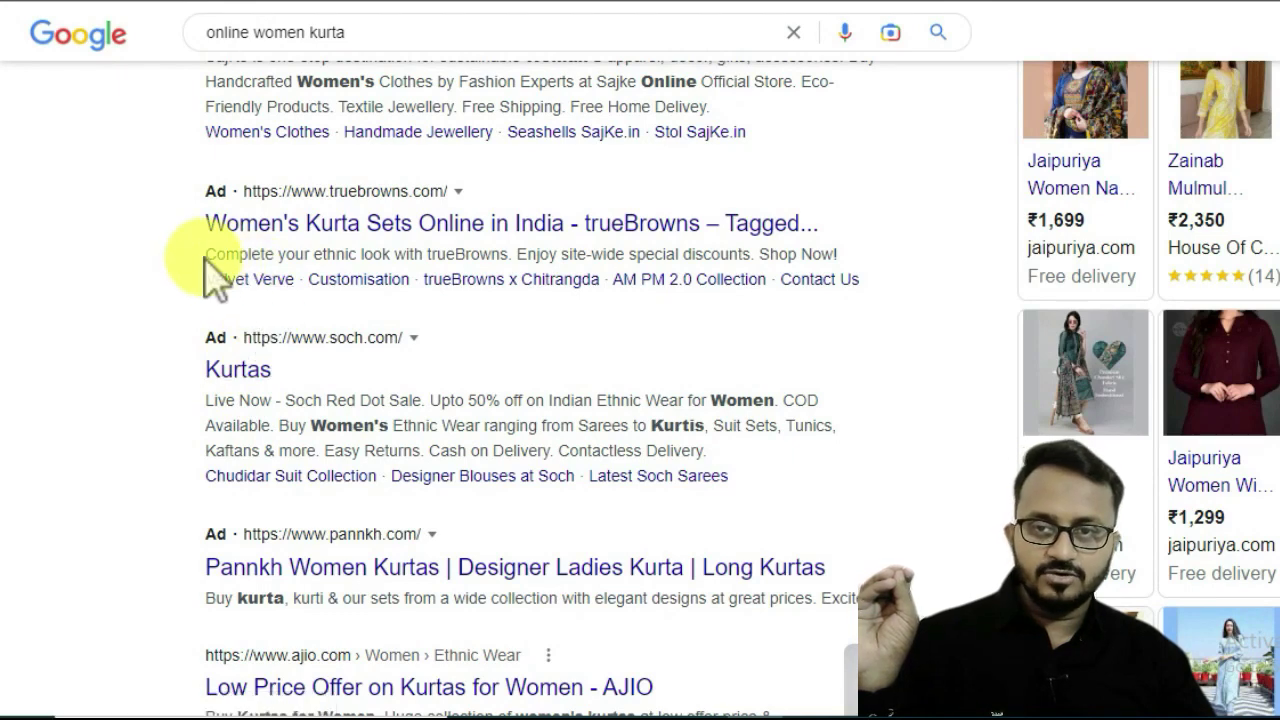
{"action": "left_click_drag", "start_coordinate": [205, 255], "coordinate": [842, 270]}
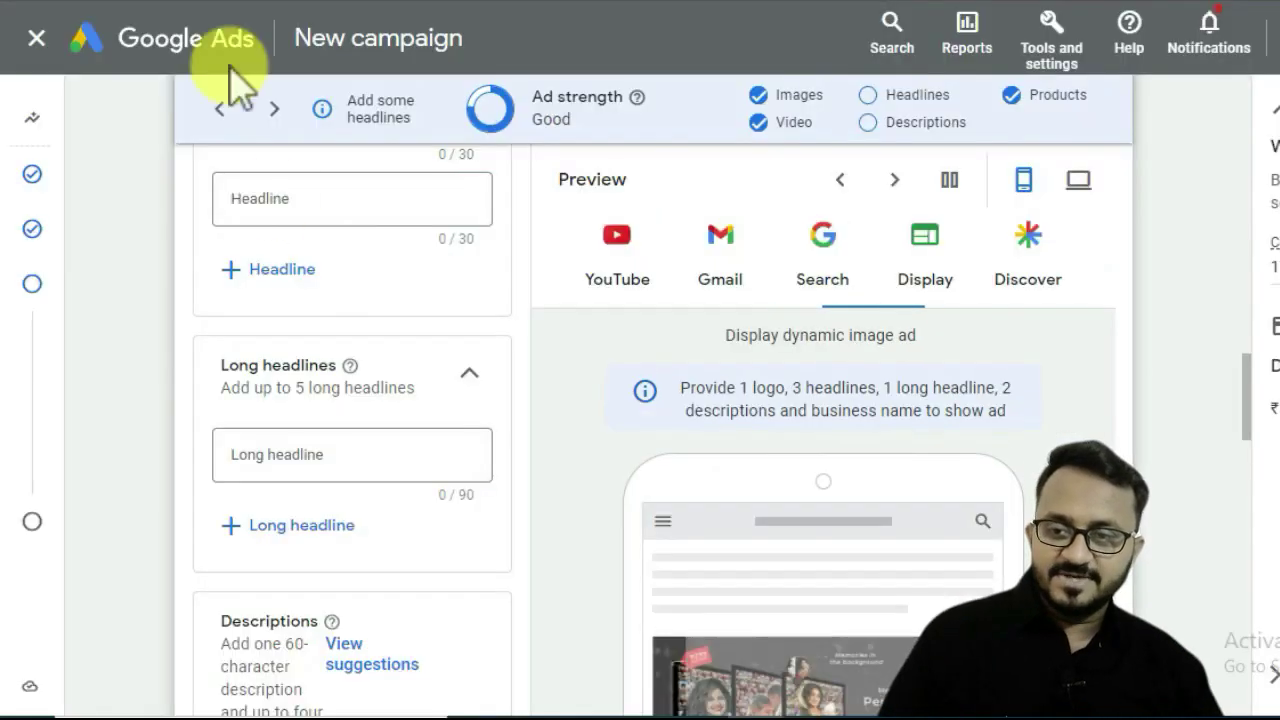
- Examine the asset group's long headlines, descriptions, business name, sitelinks and call to action sections
{"action": "left_click", "coordinate": [262, 462]}
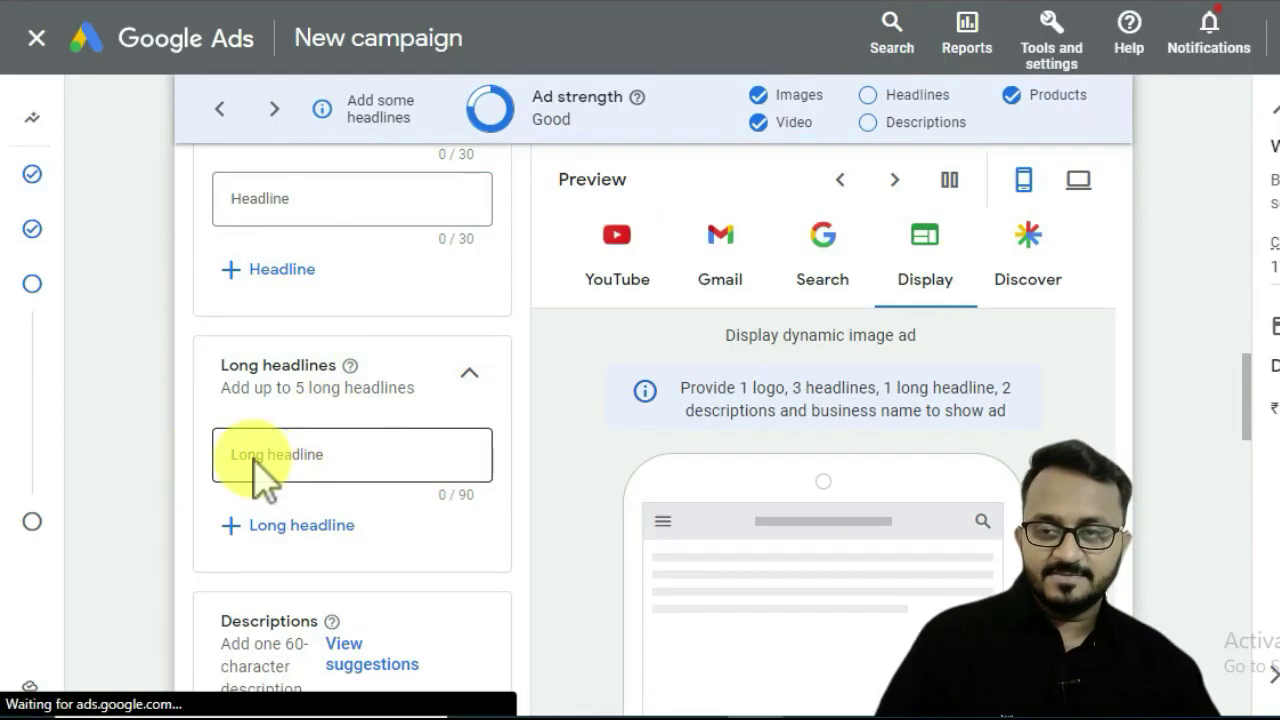
{"action": "scroll", "coordinate": [262, 462], "scroll_direction": "down", "scroll_amount": 1}
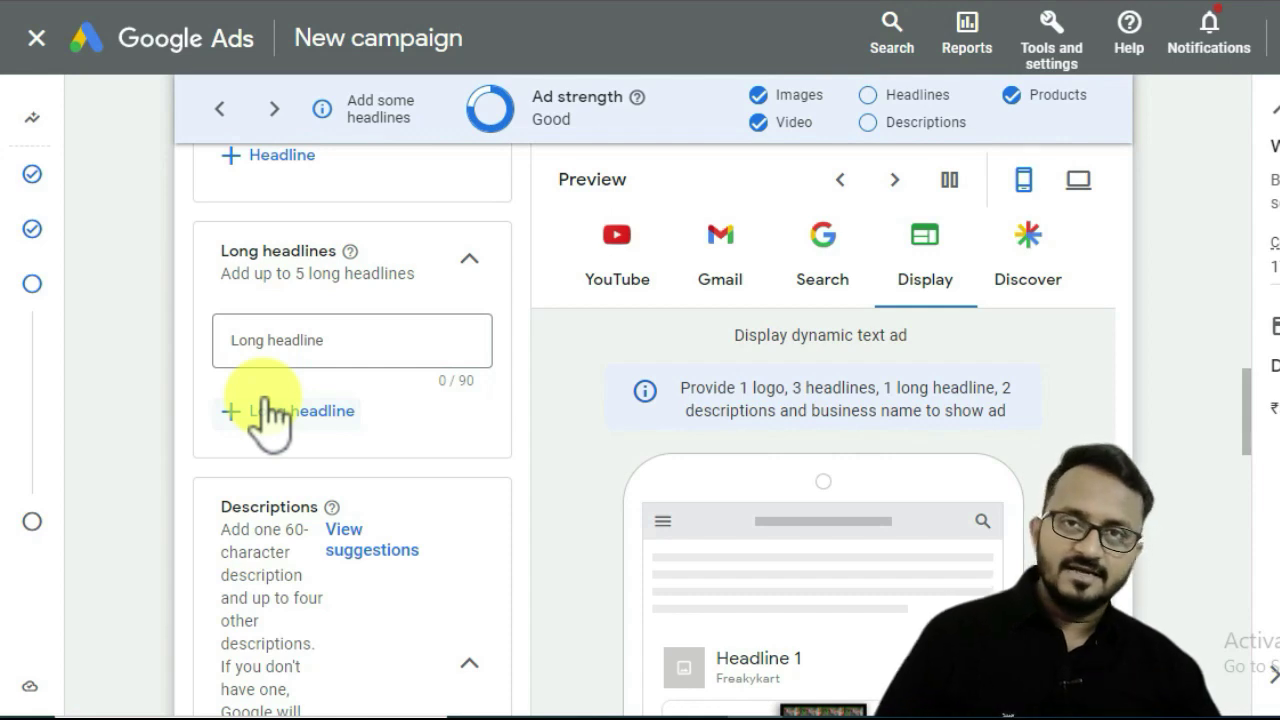
{"action": "scroll", "coordinate": [270, 410], "scroll_direction": "down", "scroll_amount": 2}
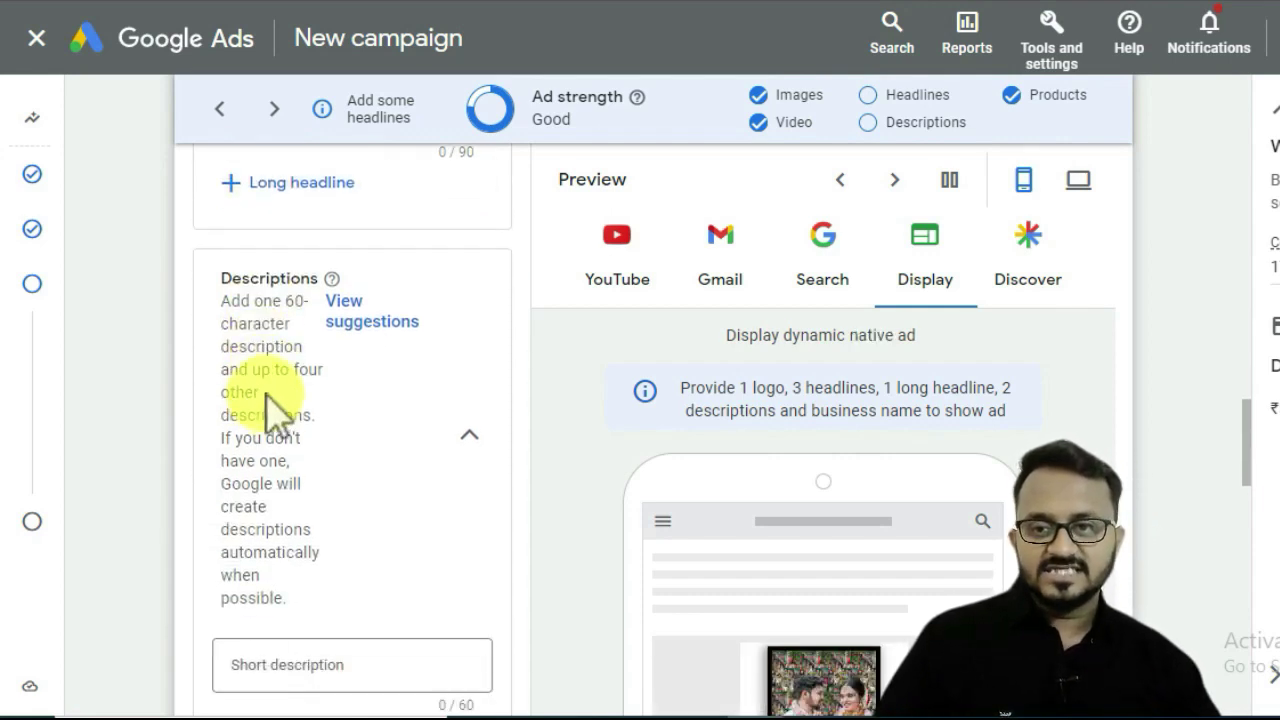
{"action": "scroll", "coordinate": [280, 402], "scroll_direction": "down", "scroll_amount": 1}
{"action": "scroll", "coordinate": [283, 405], "scroll_direction": "down", "scroll_amount": 2}
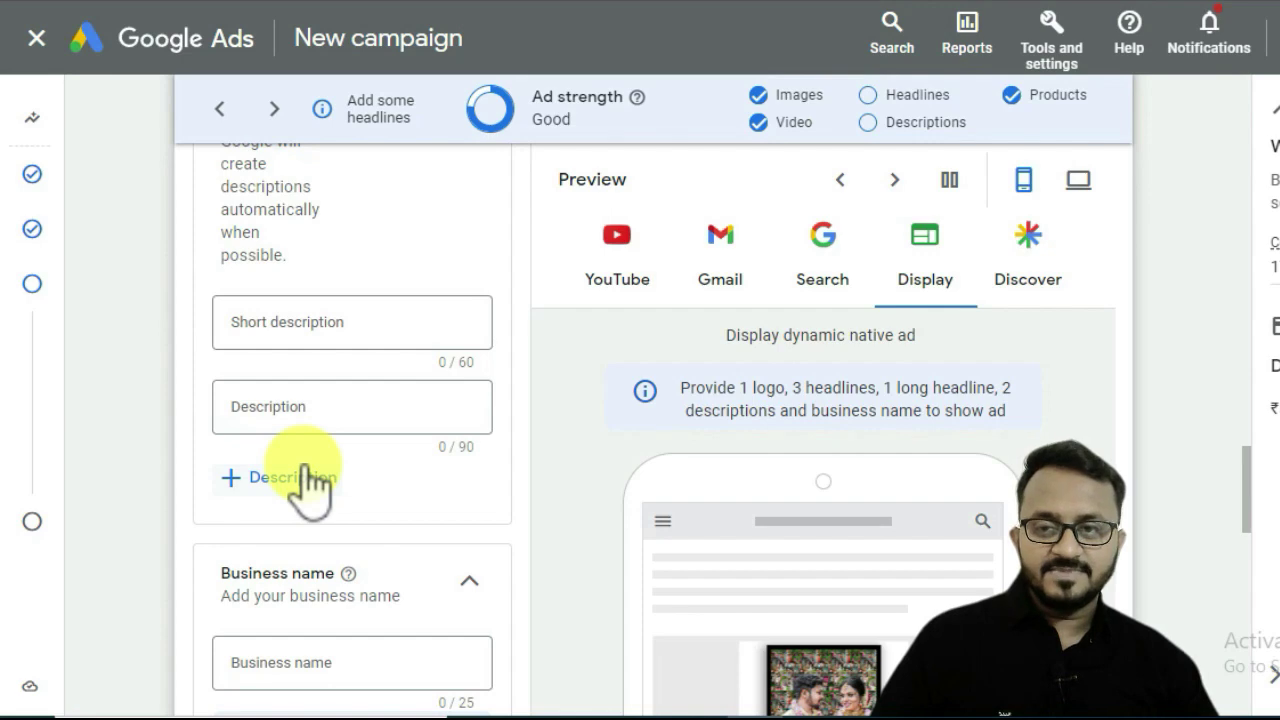
{"action": "scroll", "coordinate": [305, 488], "scroll_direction": "down", "scroll_amount": 2}
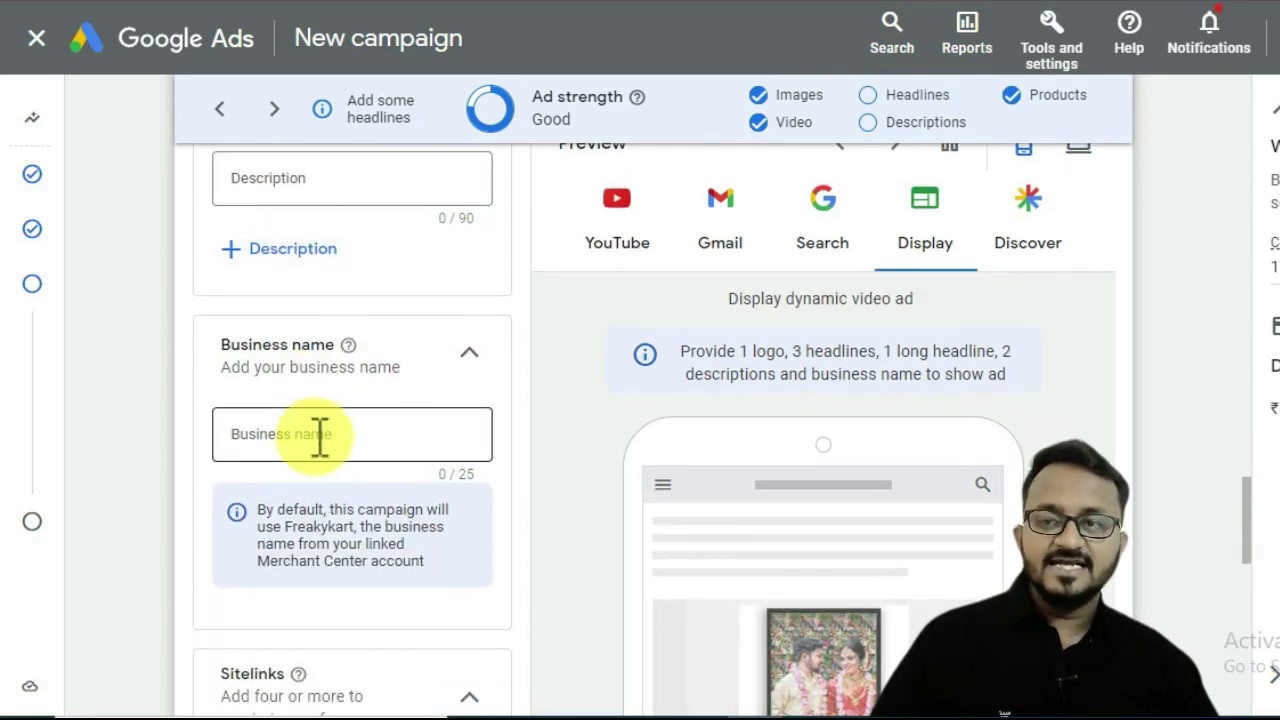
{"action": "scroll", "coordinate": [319, 437], "scroll_direction": "down", "scroll_amount": 3}
{"action": "scroll", "coordinate": [286, 380], "scroll_direction": "down", "scroll_amount": 1}
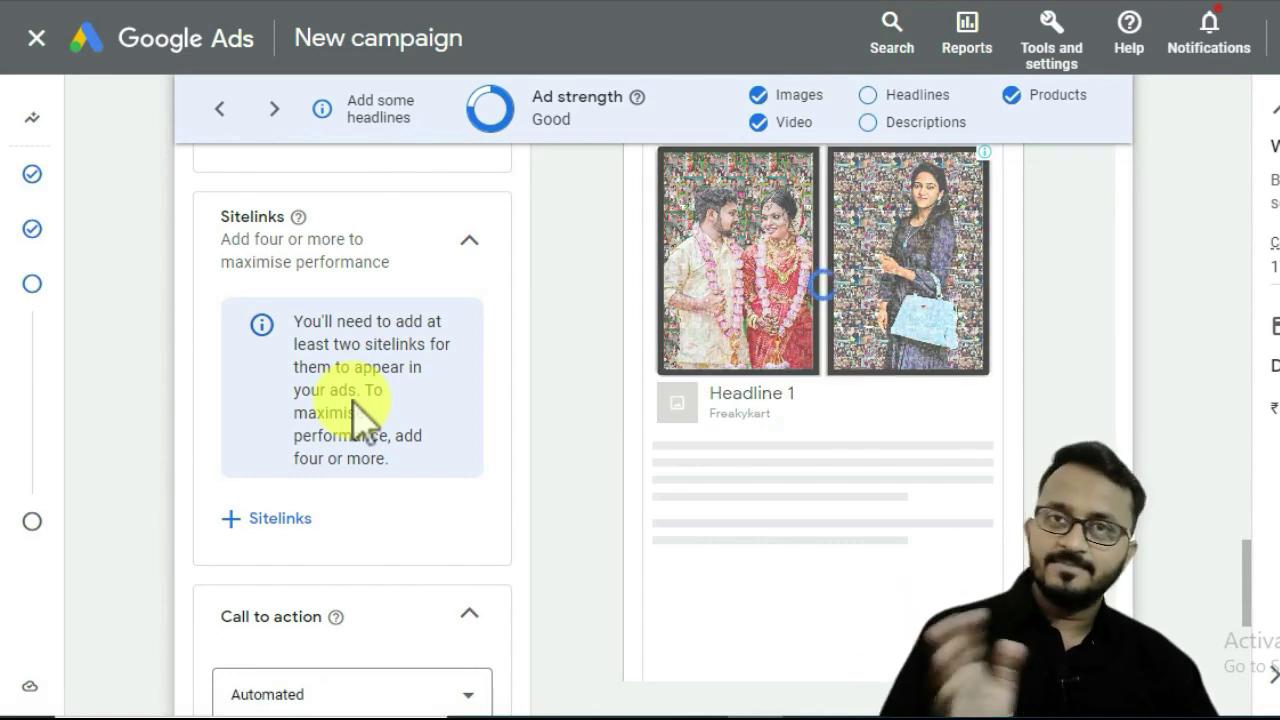
{"action": "scroll", "coordinate": [355, 420], "scroll_direction": "down", "scroll_amount": 5}
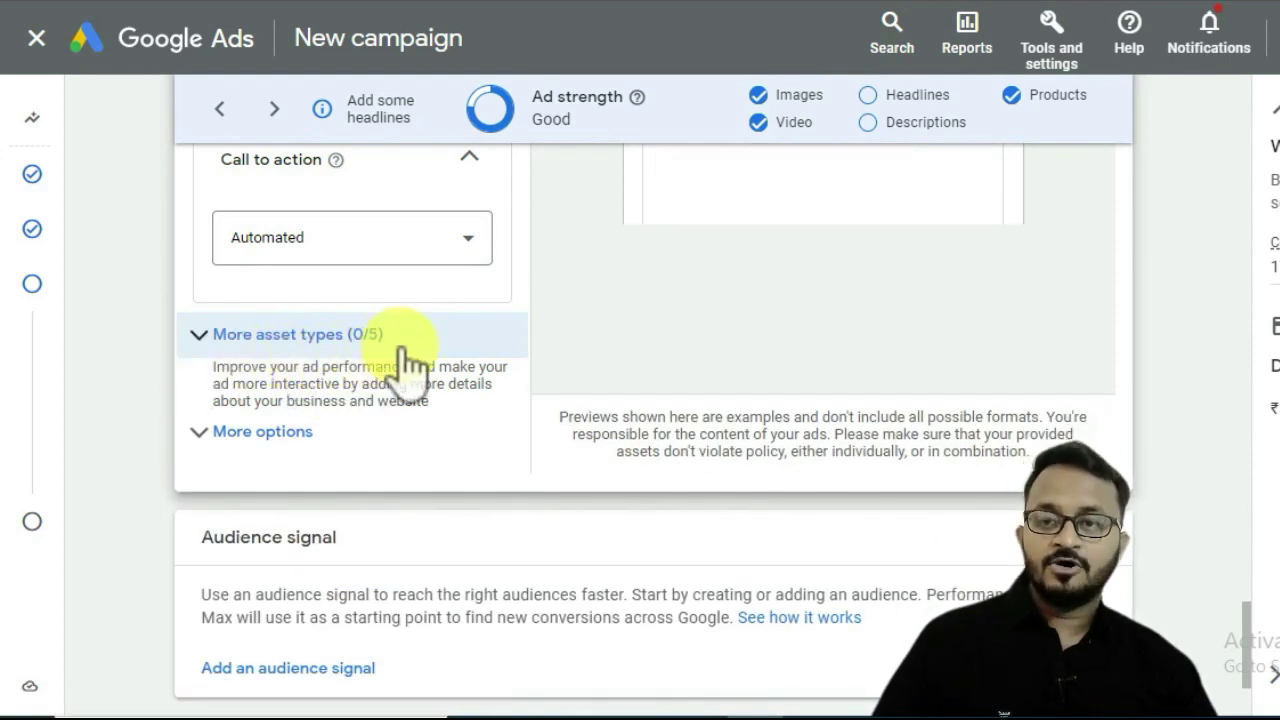
- Expand the asset group's additional options to view the HTML5 and ad URL settings, and collapse them again
{"action": "left_click", "coordinate": [252, 438]}
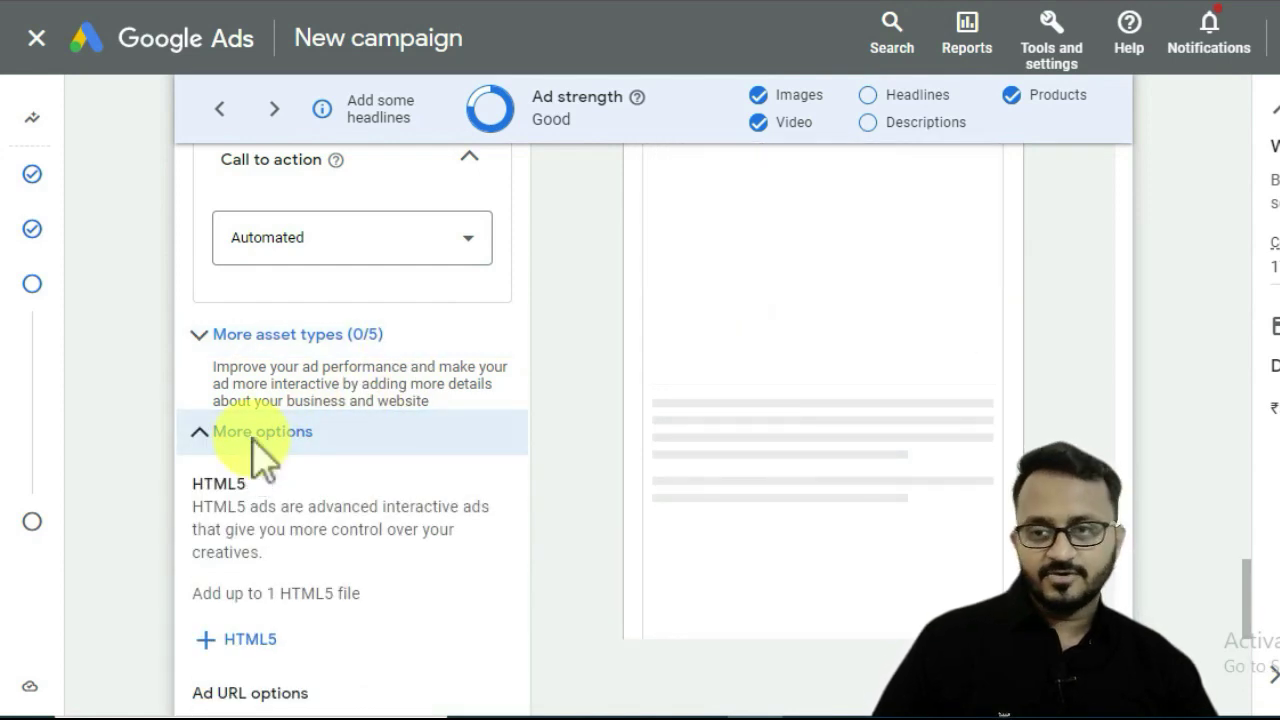
{"action": "left_click", "coordinate": [258, 440]}
{"action": "scroll", "coordinate": [283, 478], "scroll_direction": "down", "scroll_amount": 3}
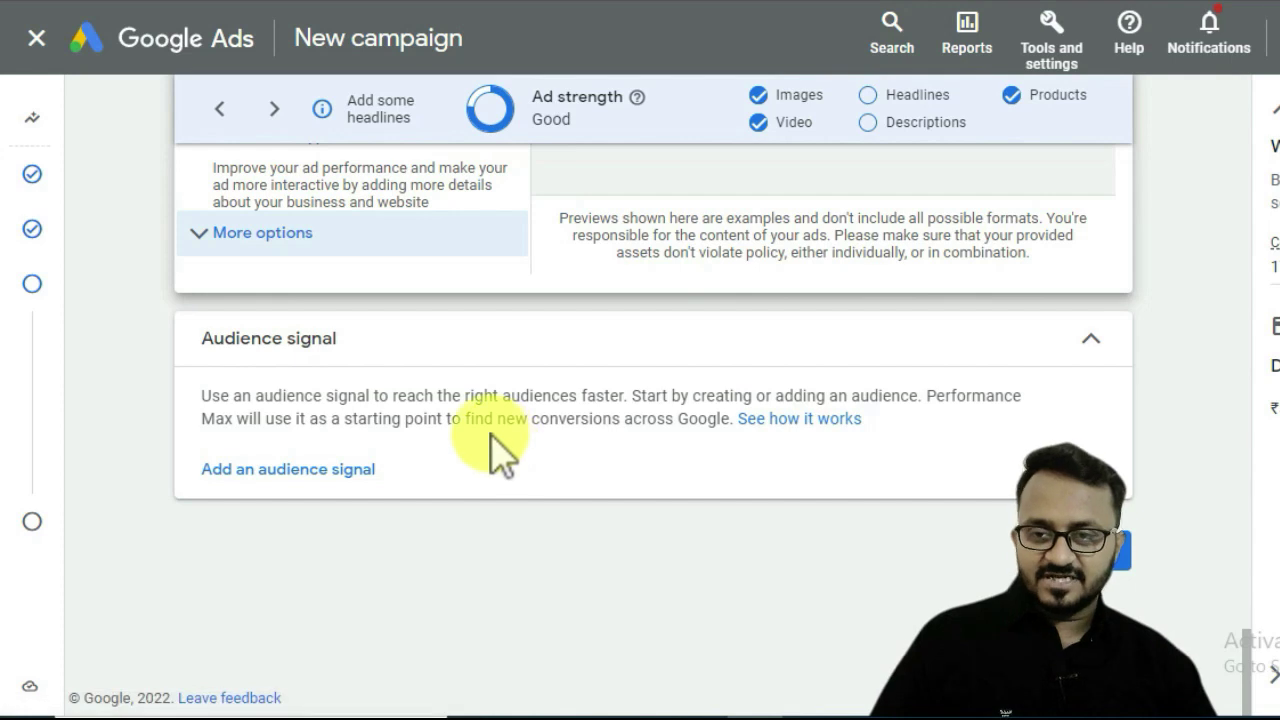
- Start a new audience for the audience signal and name it "test"
{"action": "left_click", "coordinate": [286, 470]}
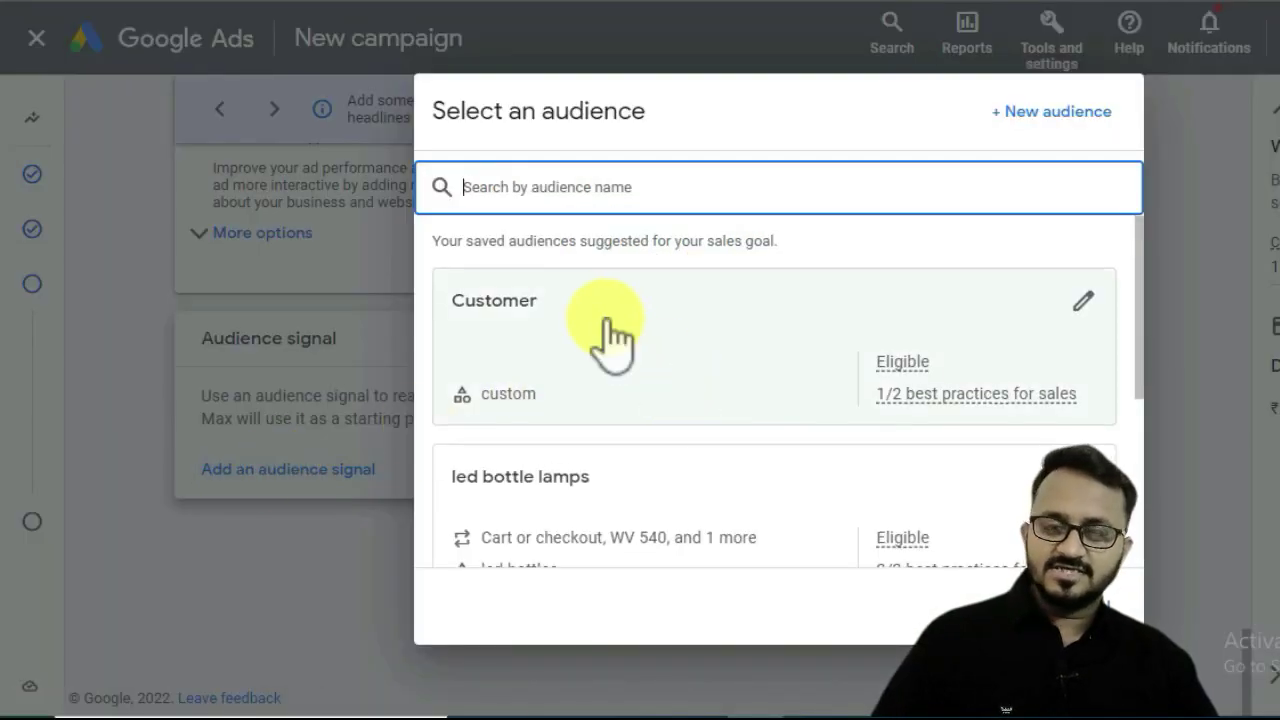
{"action": "scroll", "coordinate": [609, 334], "scroll_direction": "down", "scroll_amount": 2}
{"action": "scroll", "coordinate": [649, 406], "scroll_direction": "up", "scroll_amount": 2}
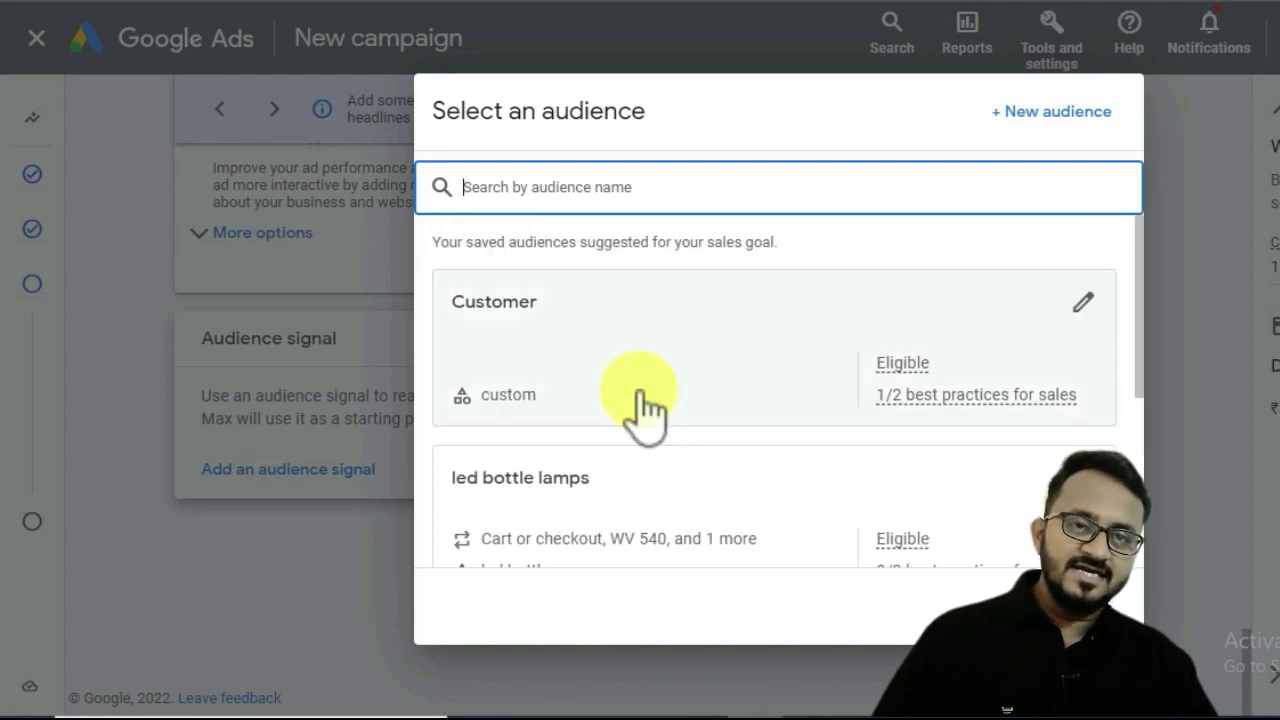
{"action": "left_click", "coordinate": [1040, 115]}
{"action": "type", "text": "test"}
{"action": "key", "text": "Tab"}
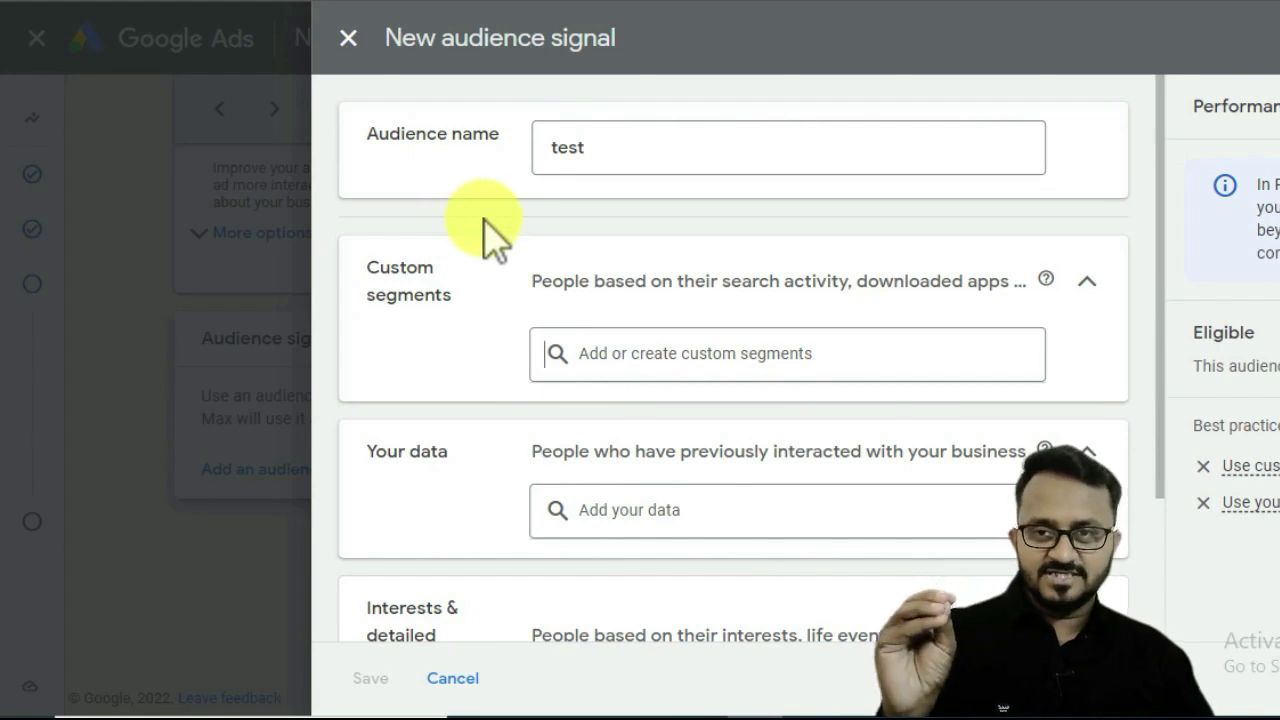
- Review the audience signal's segment, data, interest and demographic sections and open the list of custom segments
{"action": "scroll", "coordinate": [486, 243], "scroll_direction": "down", "scroll_amount": 1}
{"action": "scroll", "coordinate": [486, 243], "scroll_direction": "up", "scroll_amount": 1}
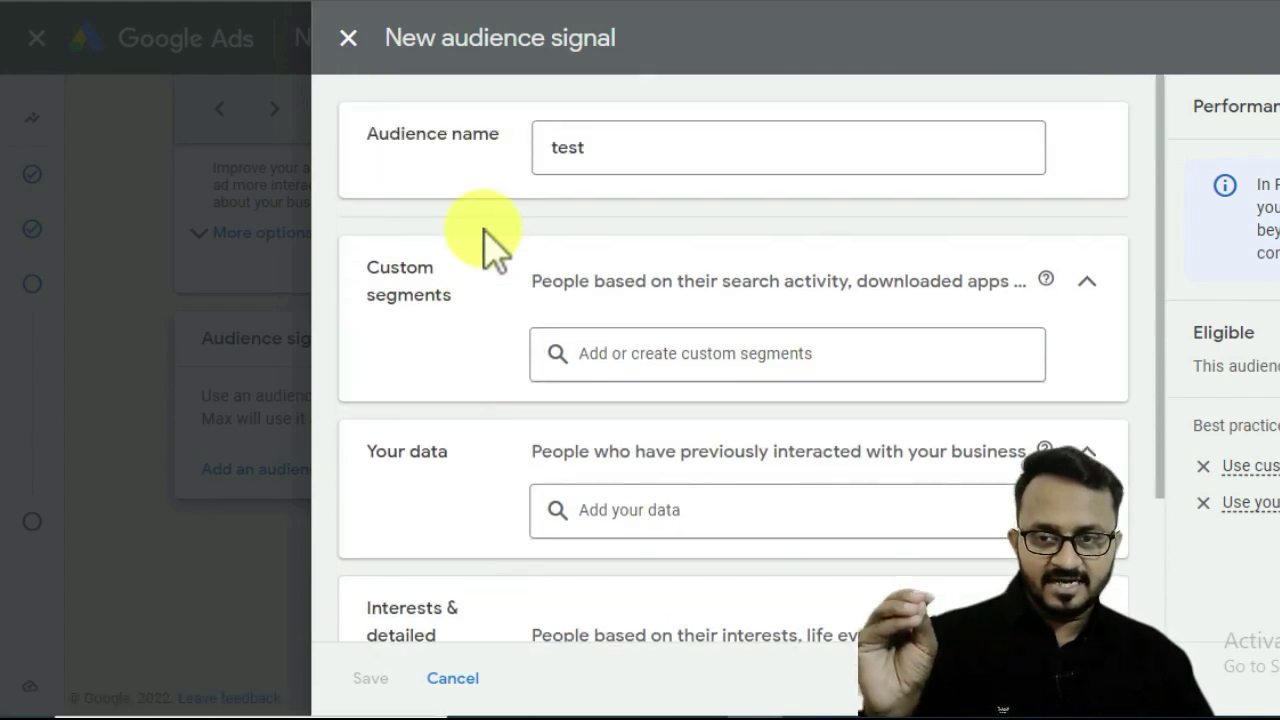
{"action": "scroll", "coordinate": [455, 292], "scroll_direction": "down", "scroll_amount": 1}
{"action": "scroll", "coordinate": [423, 380], "scroll_direction": "down", "scroll_amount": 1}
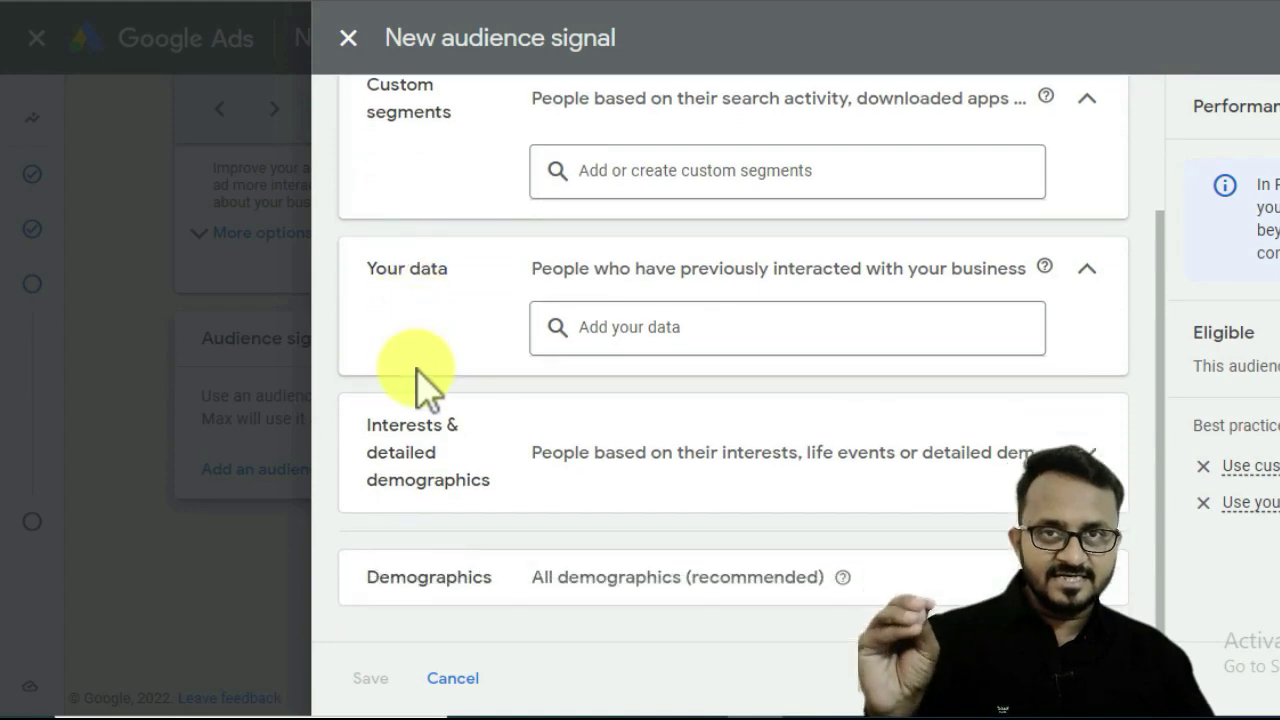
{"action": "scroll", "coordinate": [443, 345], "scroll_direction": "up", "scroll_amount": 2}
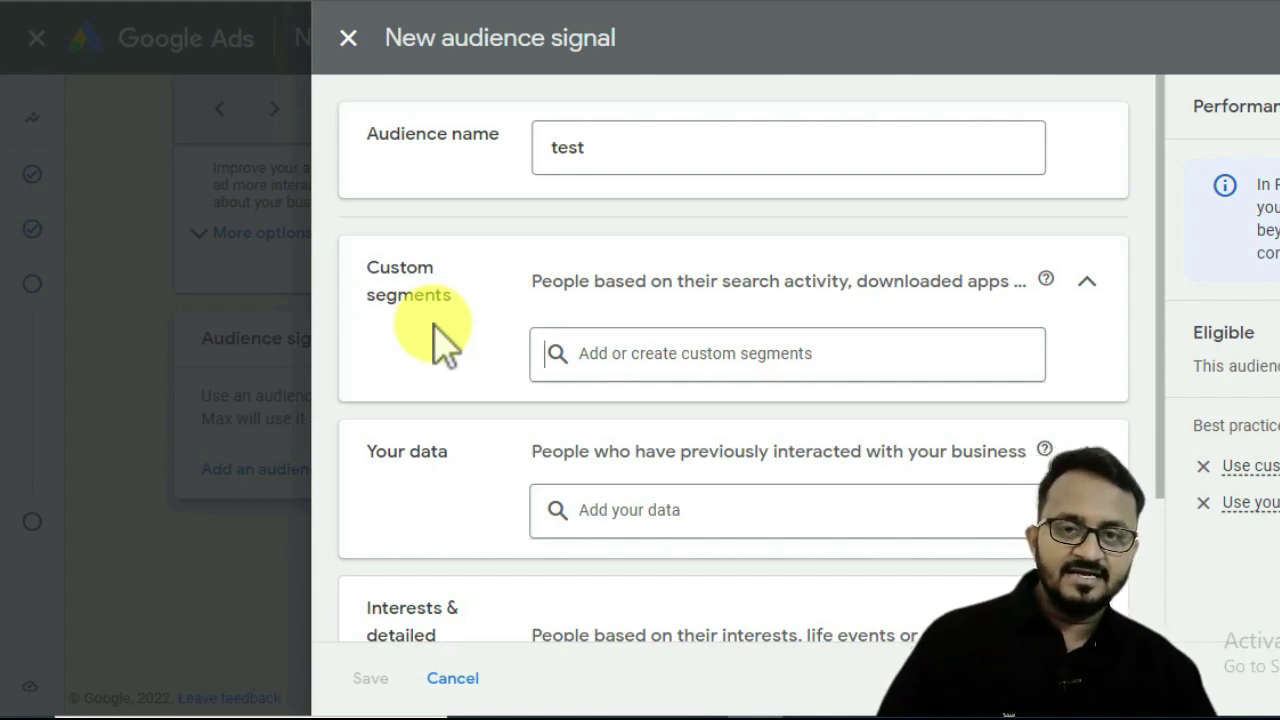
{"action": "left_click", "coordinate": [590, 370]}
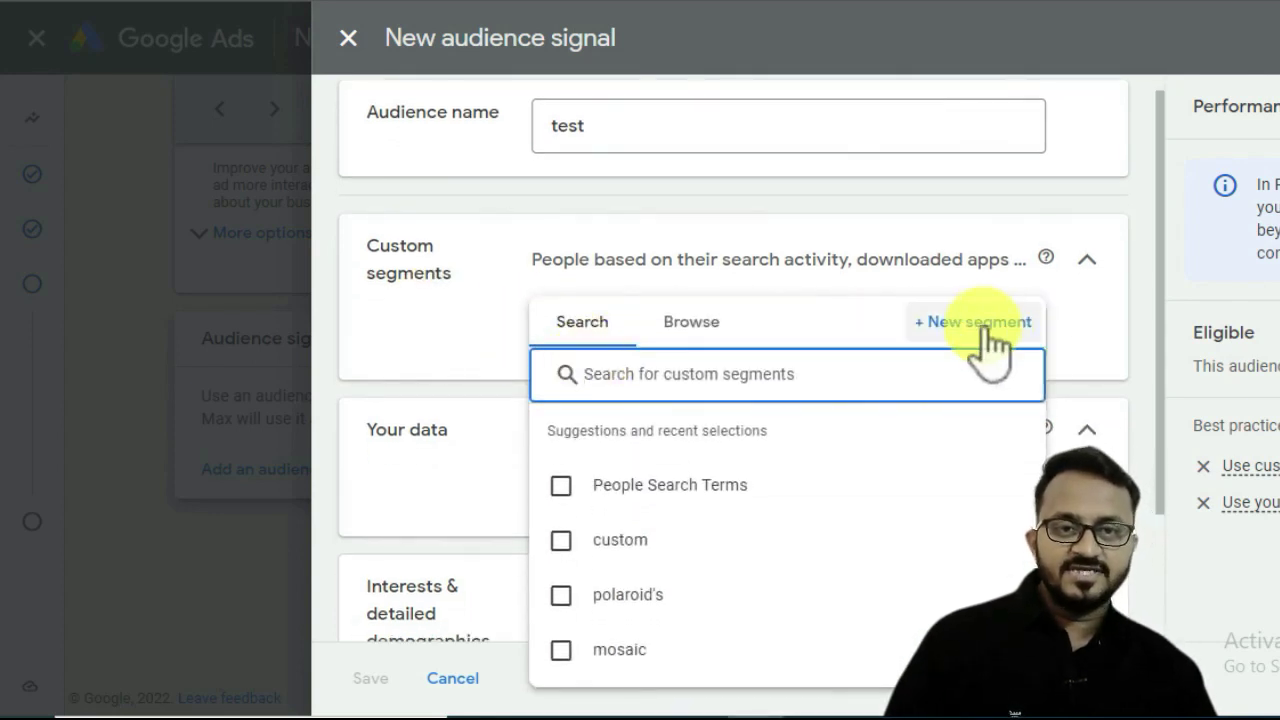
{"action": "left_click", "coordinate": [975, 322]}
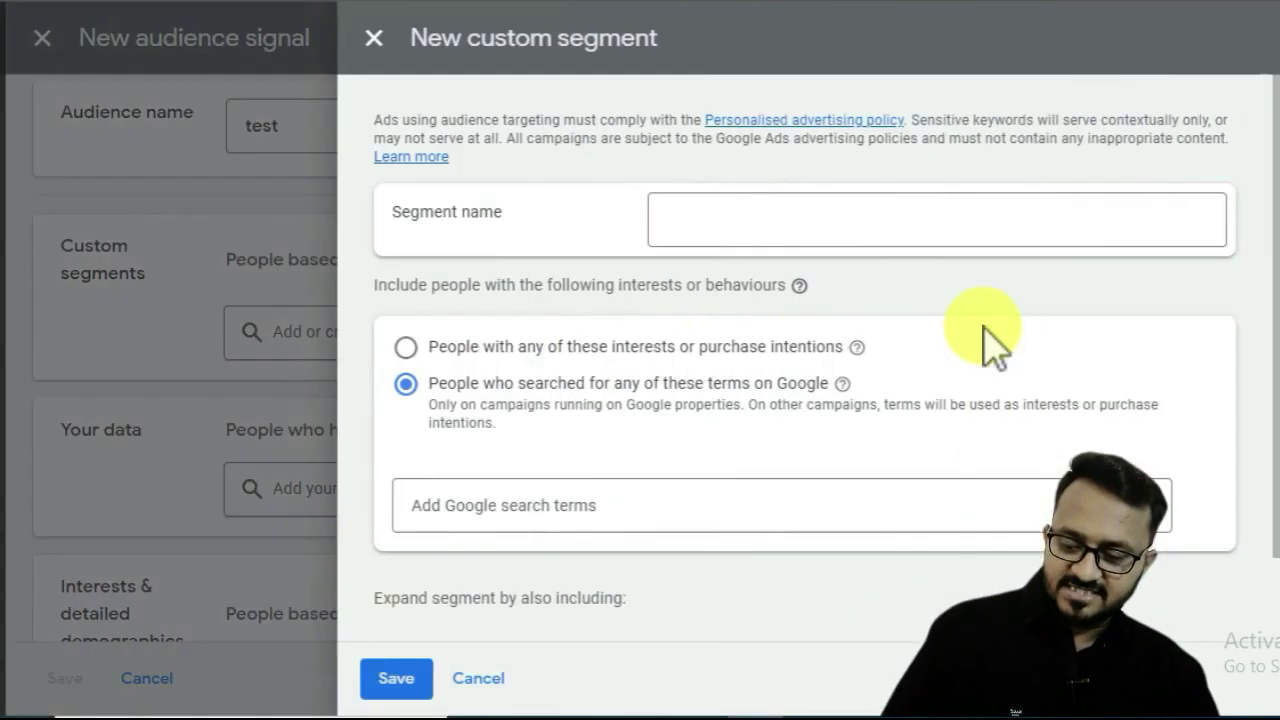
{"action": "left_click", "coordinate": [678, 218]}
{"action": "type", "text": "test"}
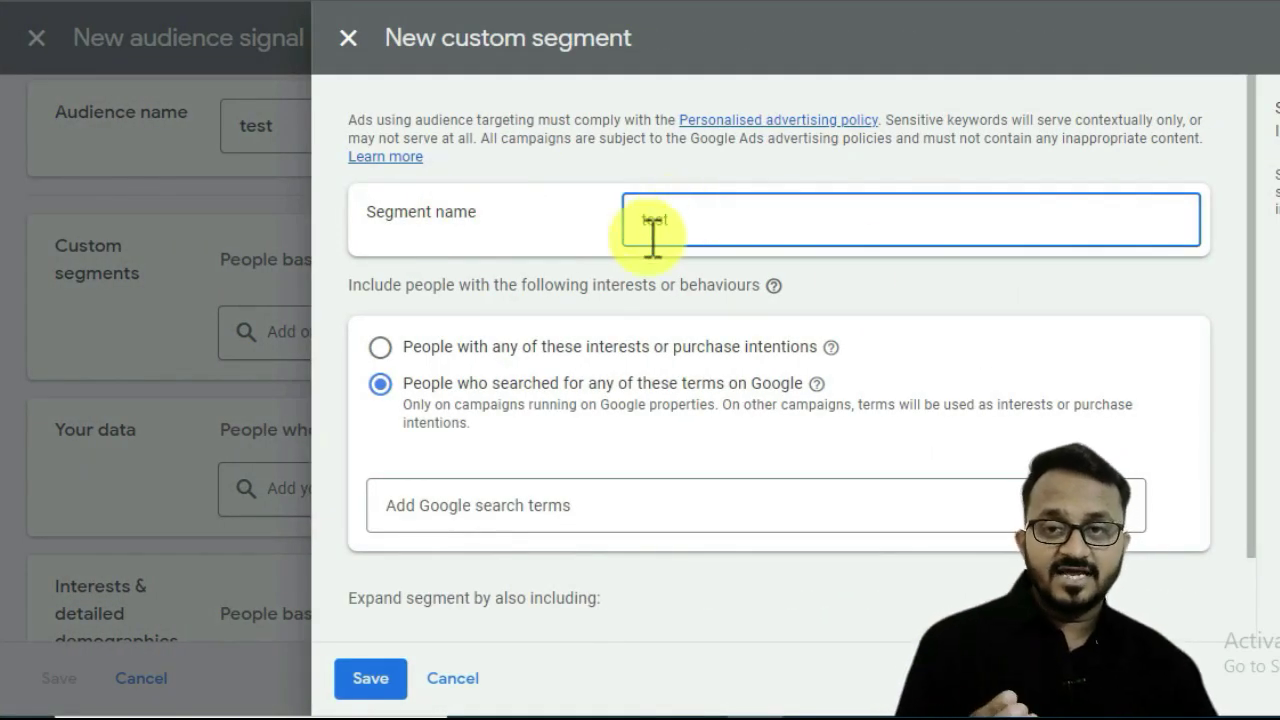
{"action": "scroll", "coordinate": [594, 277], "scroll_direction": "down", "scroll_amount": 1}
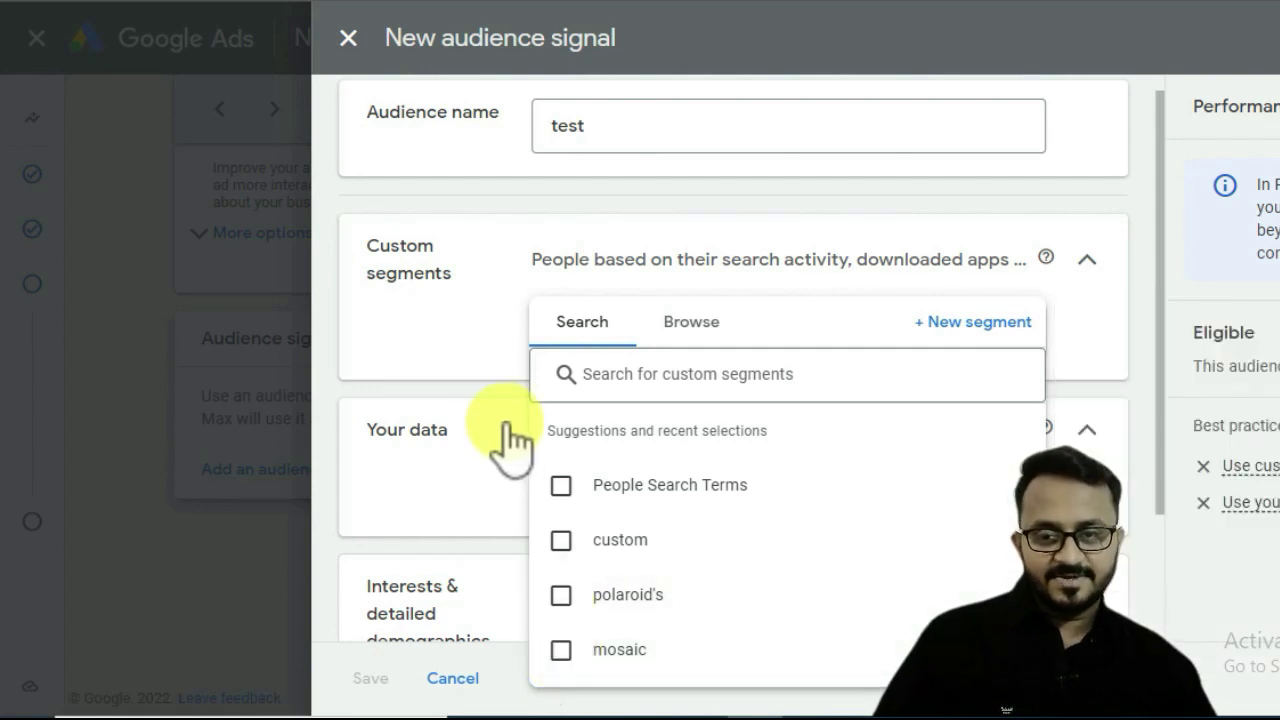
- Add the "mosaic" custom segment and the "WV 3days" website visitors list to the audience signal
{"action": "left_click", "coordinate": [561, 652]}
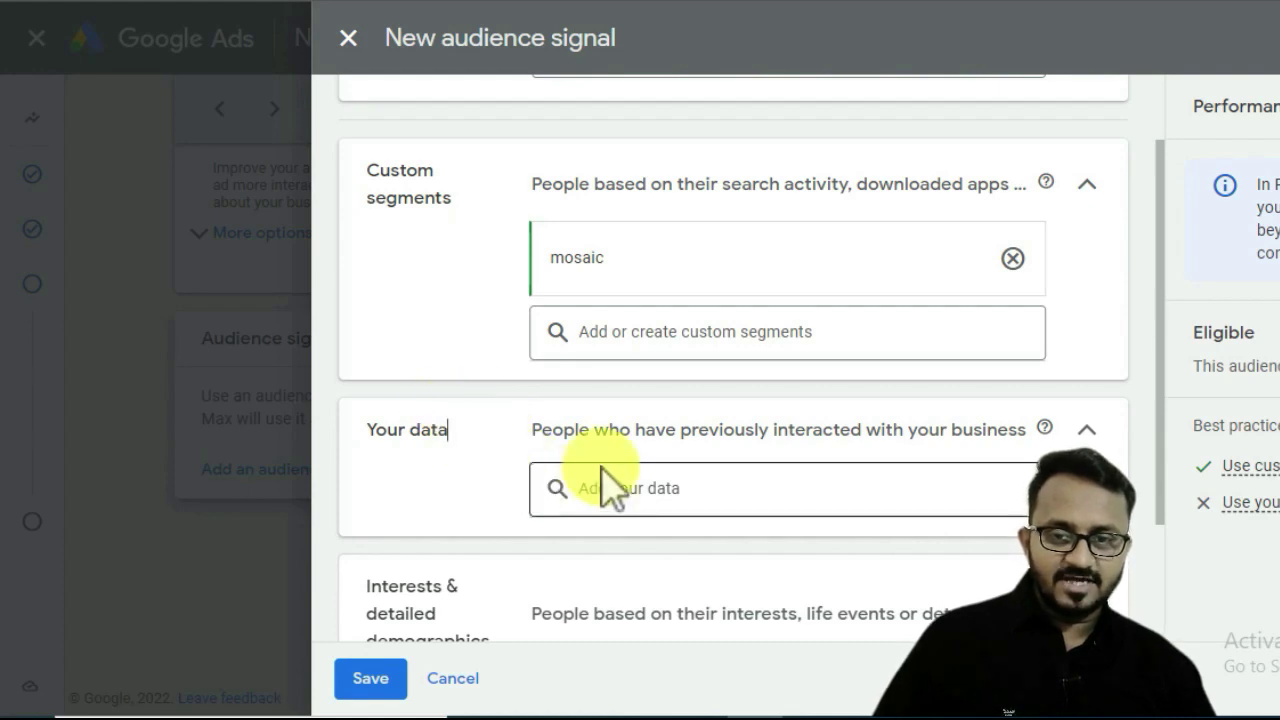
{"action": "left_click", "coordinate": [600, 496]}
{"action": "scroll", "coordinate": [622, 505], "scroll_direction": "down", "scroll_amount": 2}
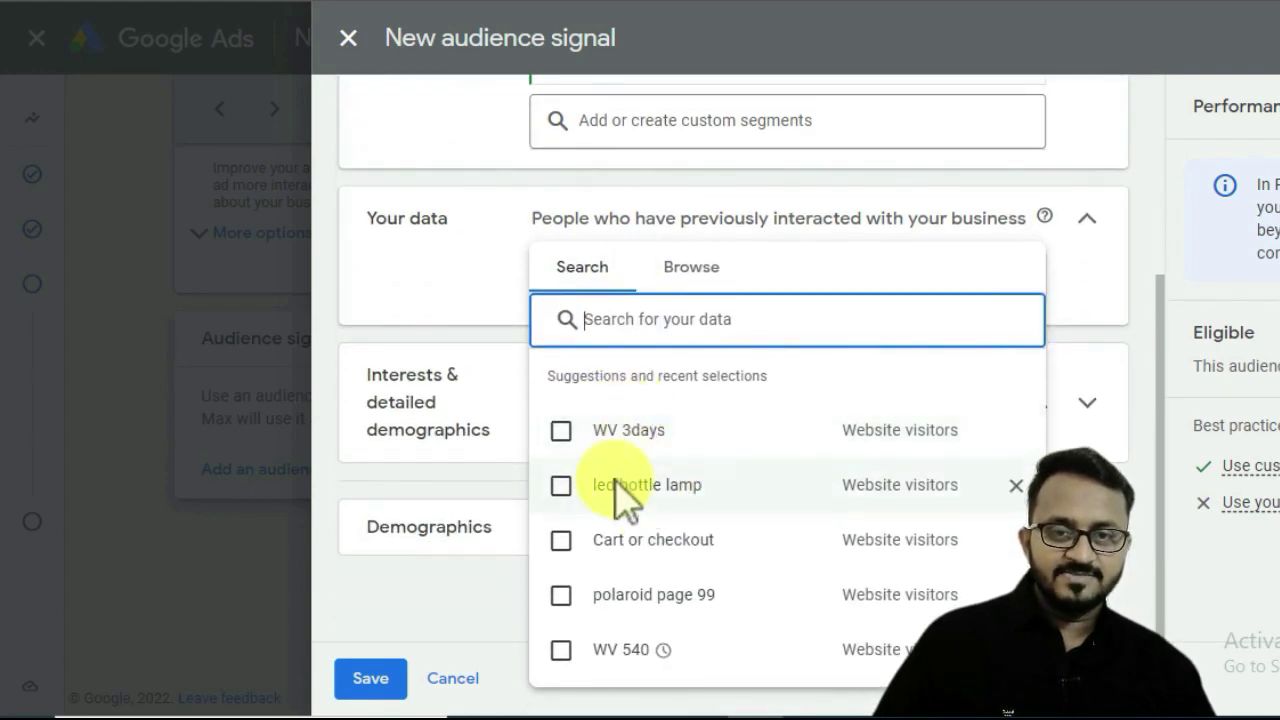
{"action": "left_click", "coordinate": [561, 430]}
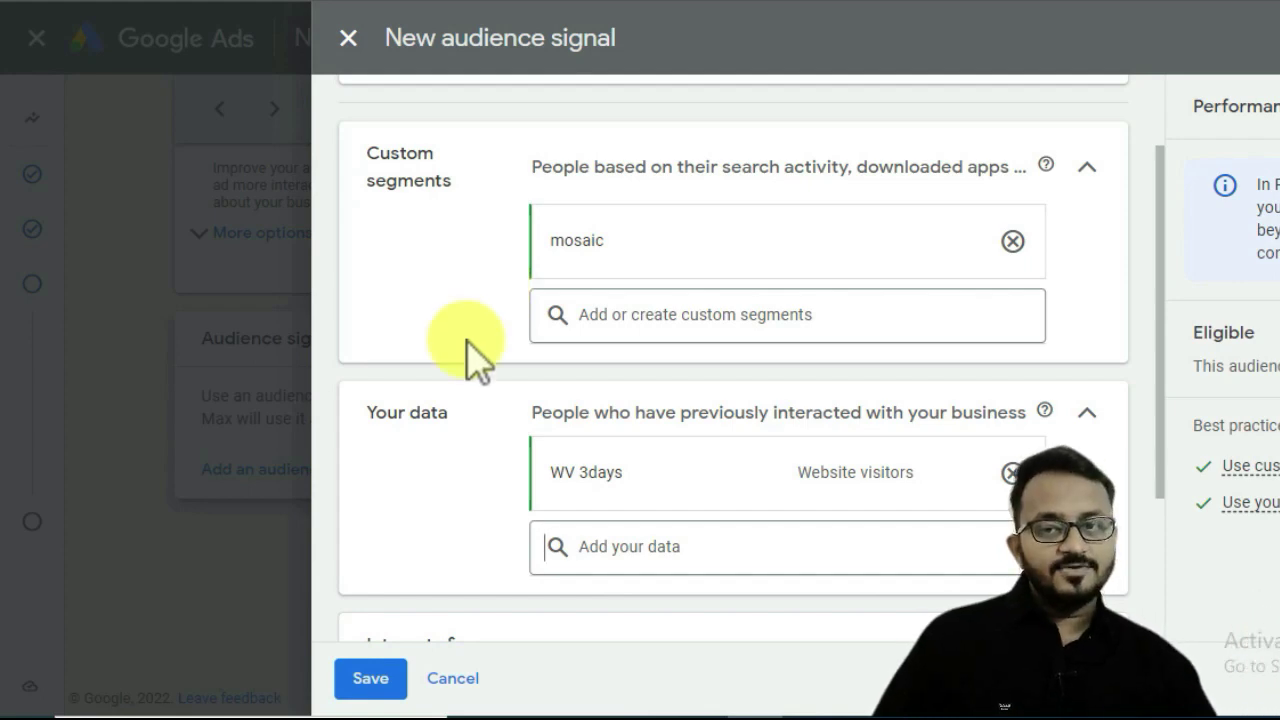
- Add the Personalized Gifts, Gift Sending and Corporate Gifts in-market segments to the audience signal and open its demographics settings
{"action": "scroll", "coordinate": [466, 357], "scroll_direction": "down", "scroll_amount": 3}
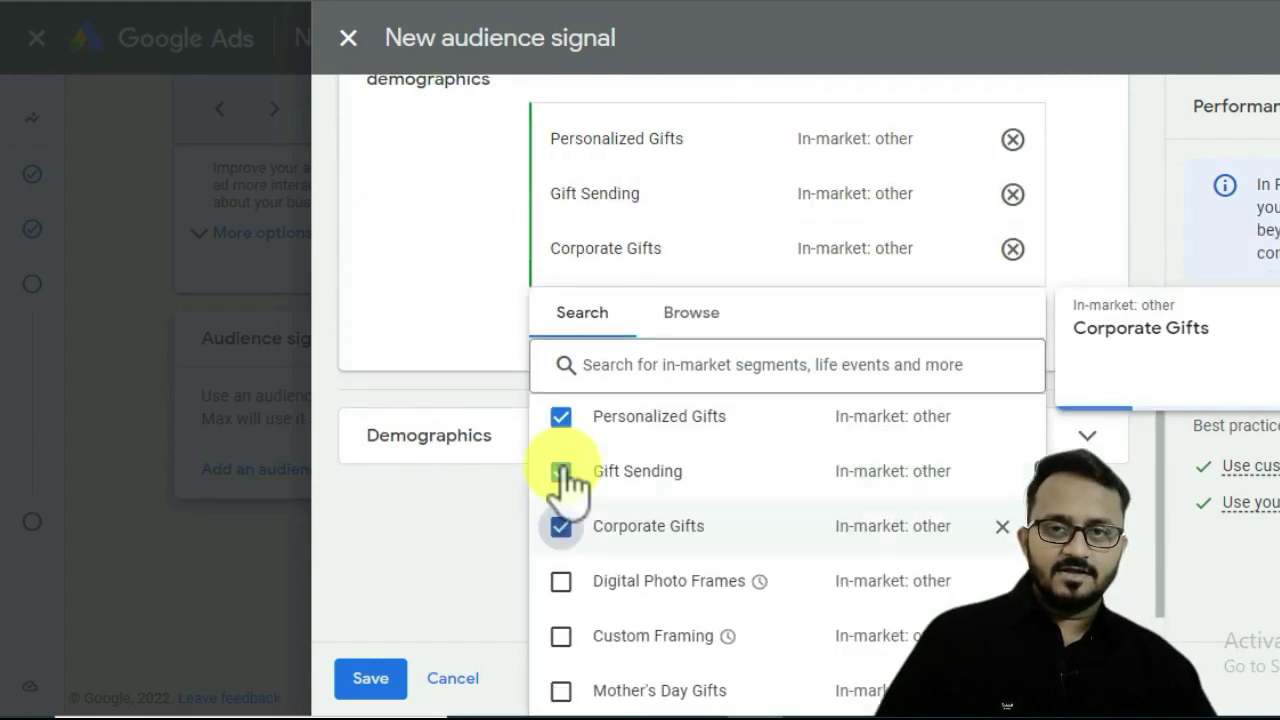
{"action": "left_click", "coordinate": [445, 280]}
{"action": "scroll", "coordinate": [445, 280], "scroll_direction": "up", "scroll_amount": 1}
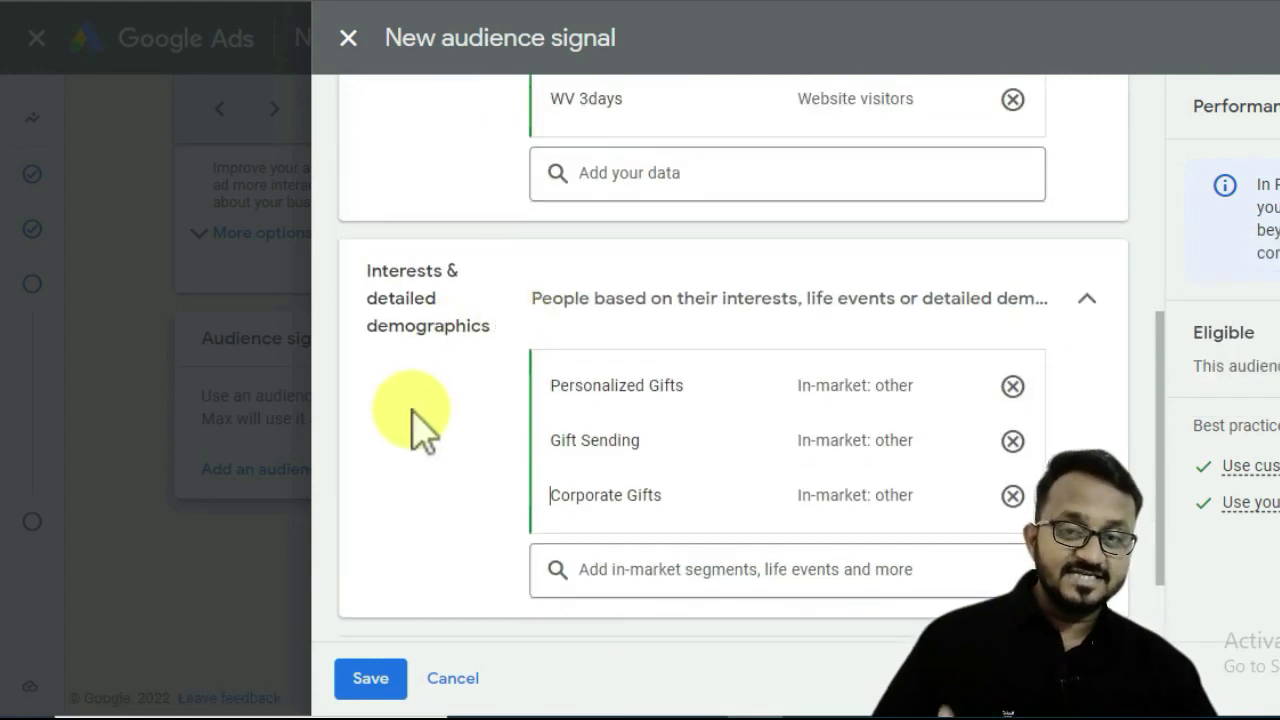
{"action": "mouse_move", "coordinate": [560, 445]}
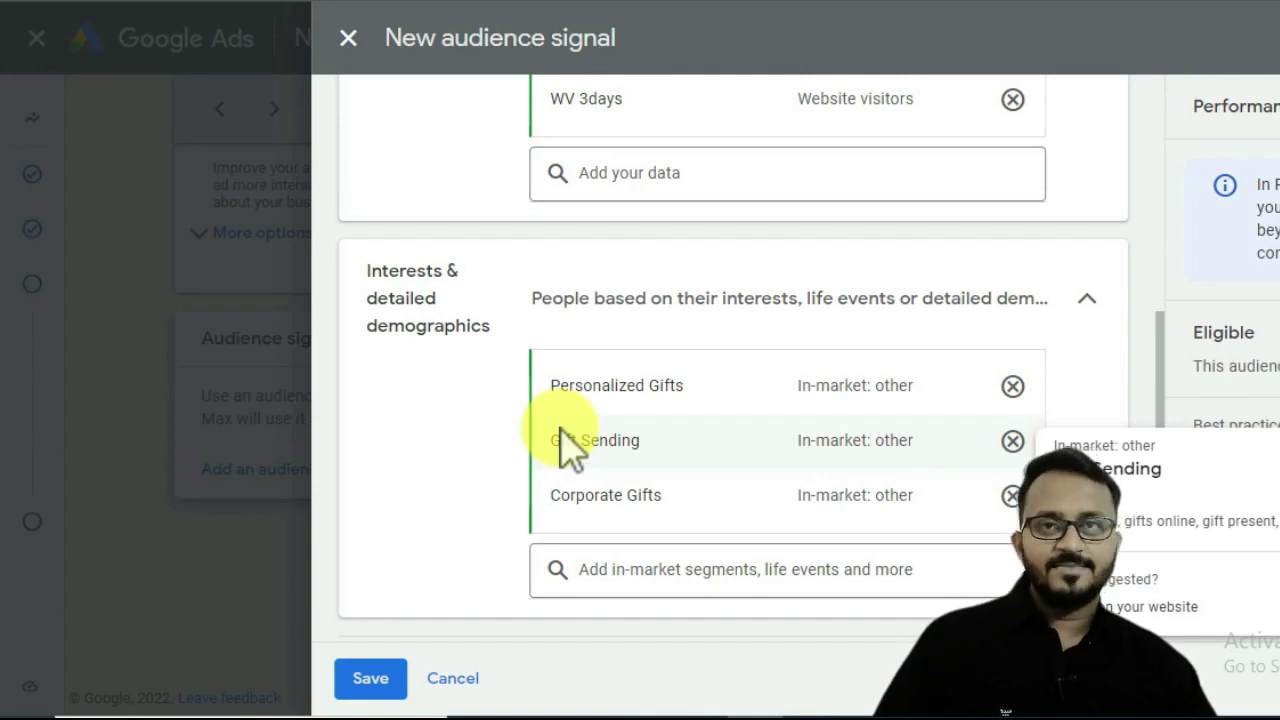
{"action": "scroll", "coordinate": [560, 445], "scroll_direction": "down", "scroll_amount": 1}
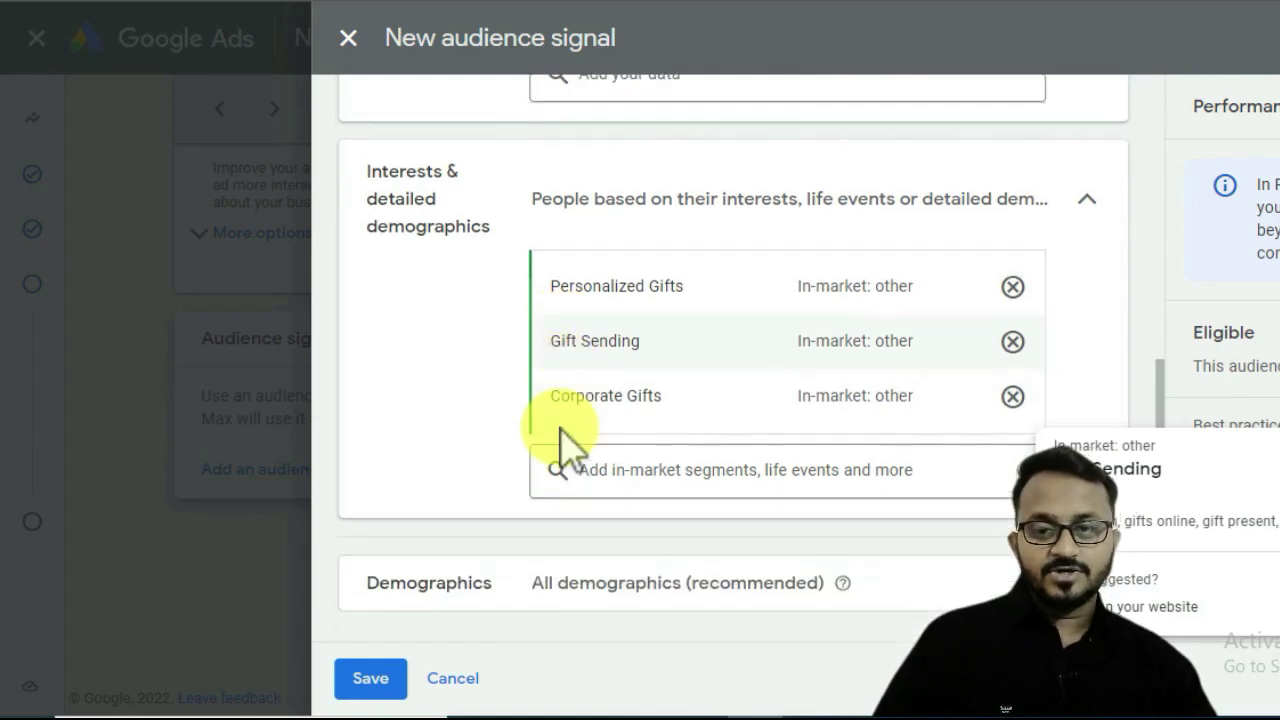
{"action": "left_click", "coordinate": [578, 575]}
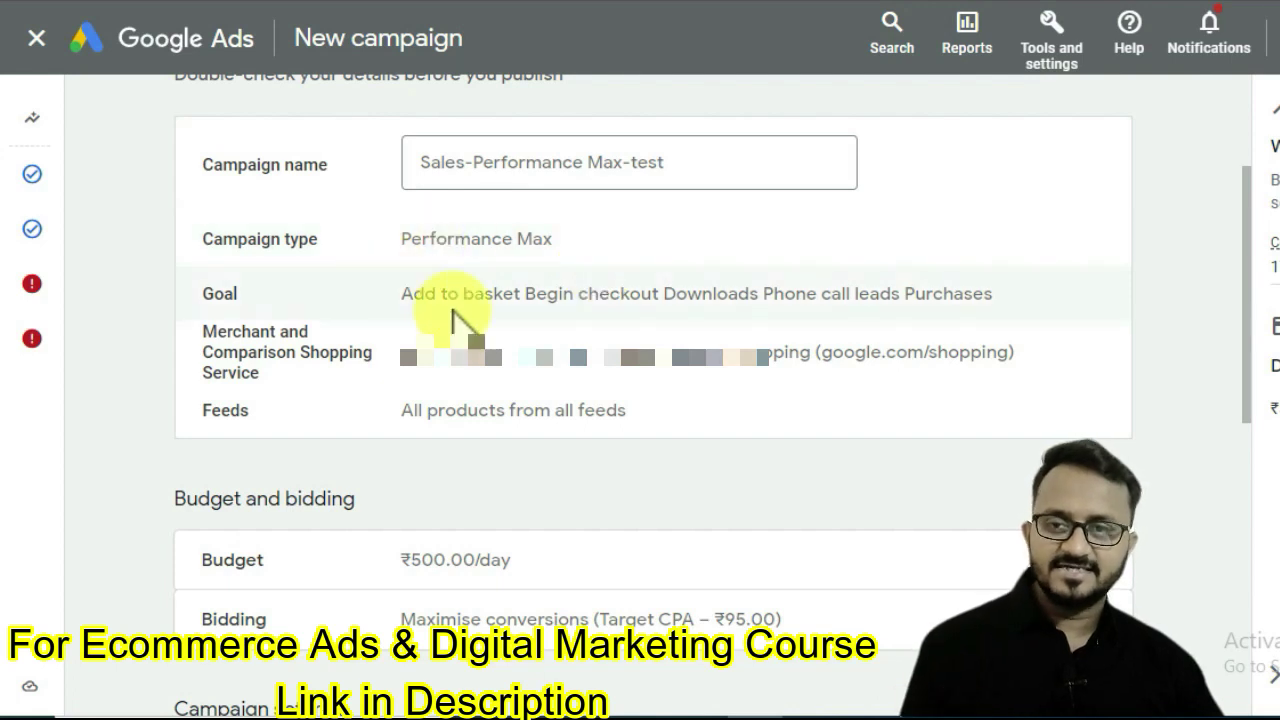
- Review the campaign summary, including budget and bidding, campaign settings, and the asset group's listing group, assets and audience
{"action": "scroll", "coordinate": [508, 326], "scroll_direction": "down", "scroll_amount": 1}
{"action": "scroll", "coordinate": [527, 340], "scroll_direction": "down", "scroll_amount": 5}
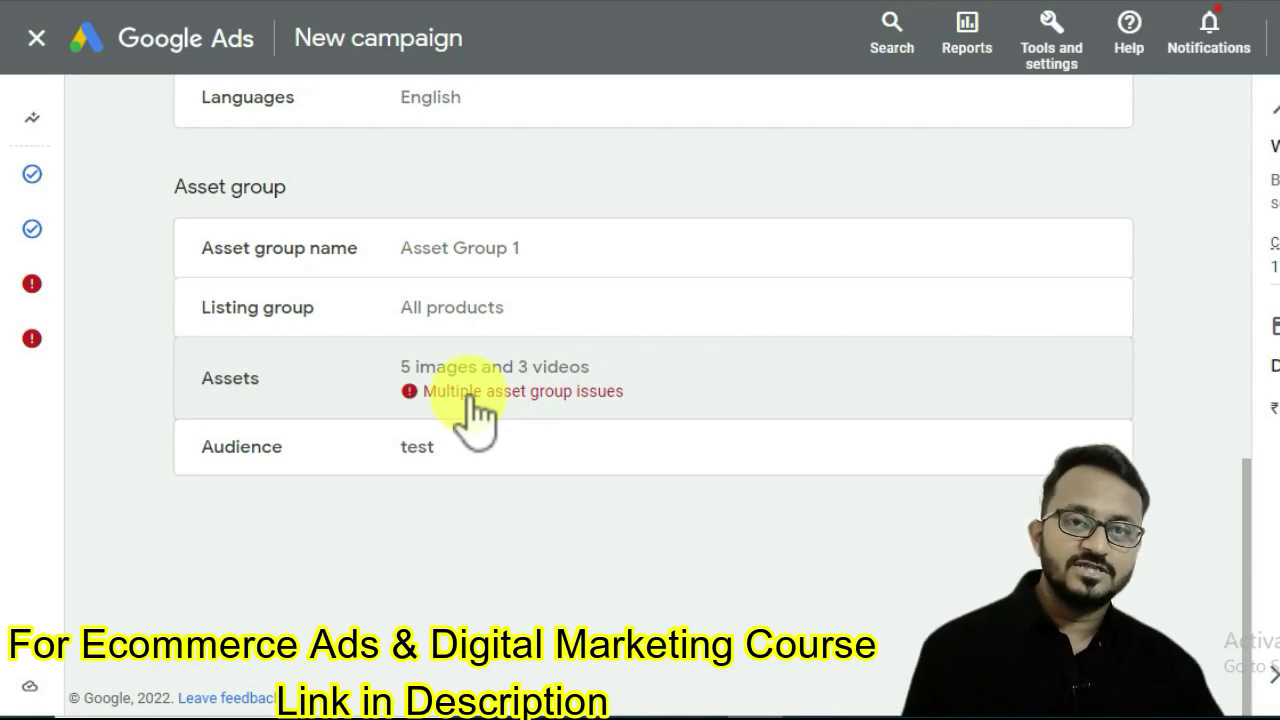
{"action": "scroll", "coordinate": [600, 414], "scroll_direction": "up", "scroll_amount": 15}
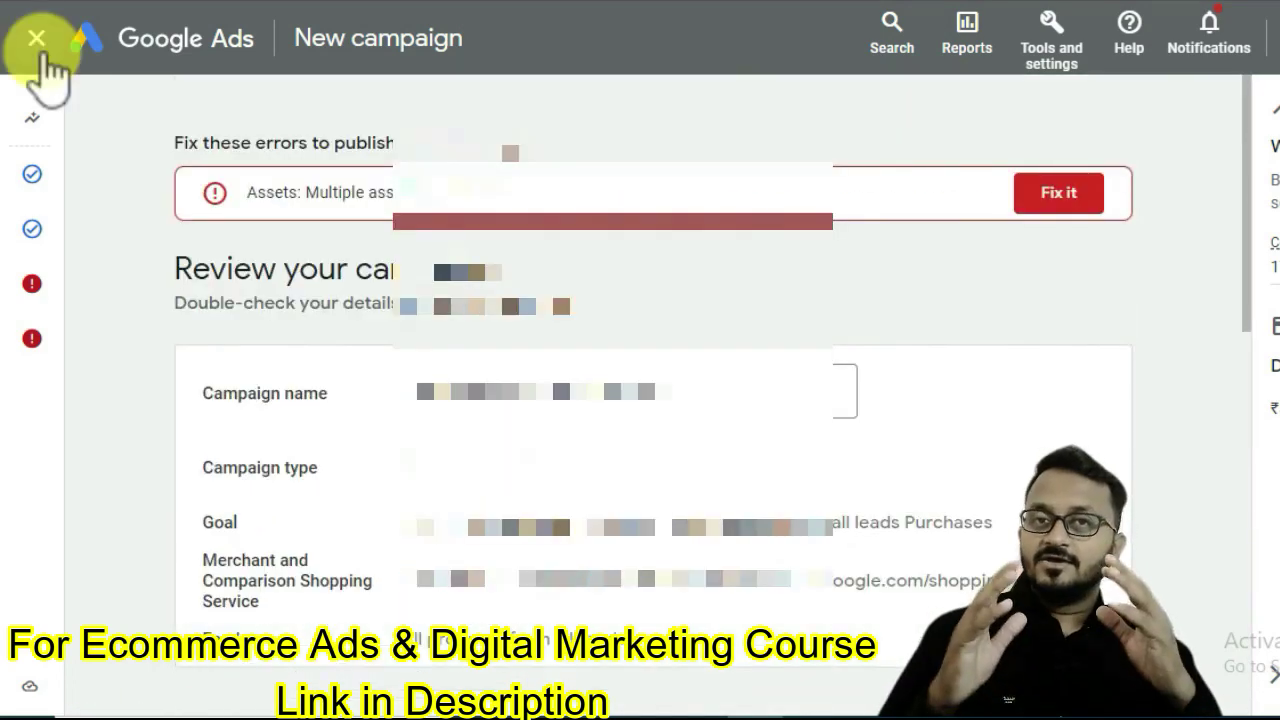